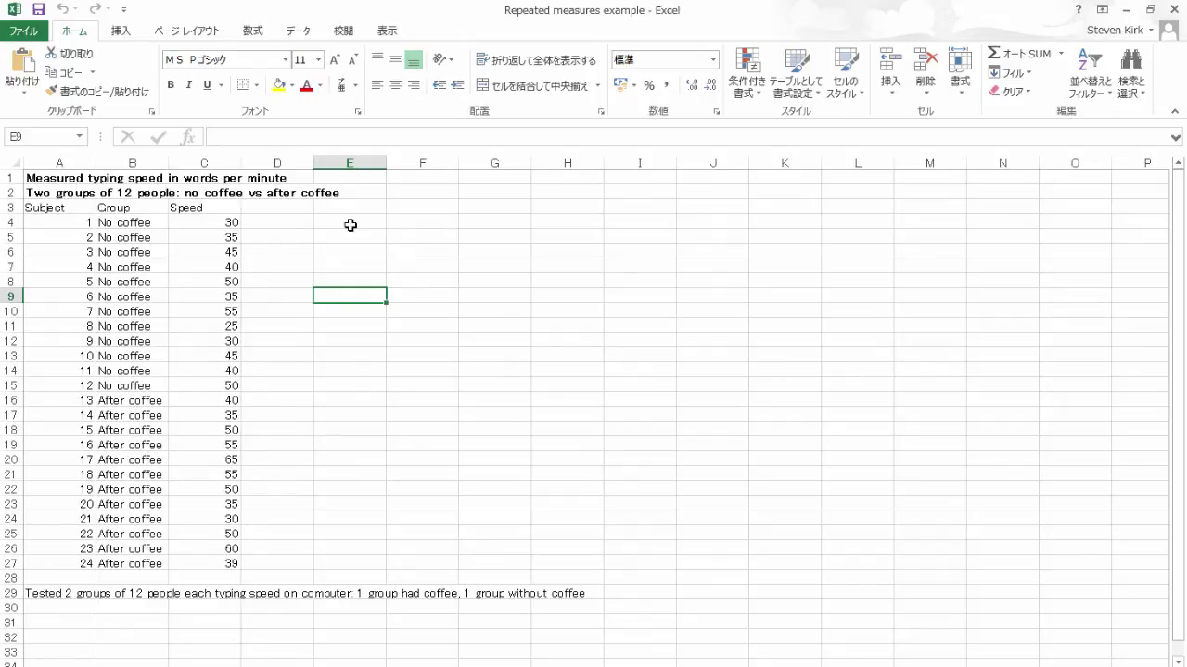
Label the summary columns 'No coffee' in E4 and 'After coffee' in F4
{"action": "left_click", "coordinate": [376, 222]}
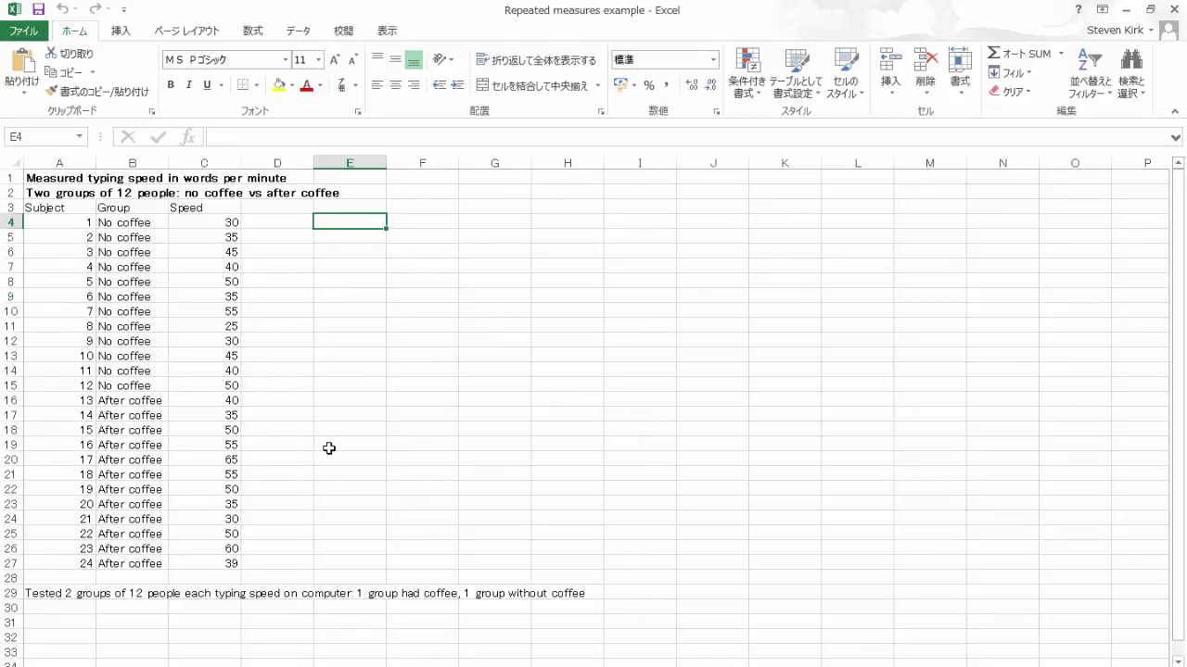
{"action": "type", "text": "No coffee"}
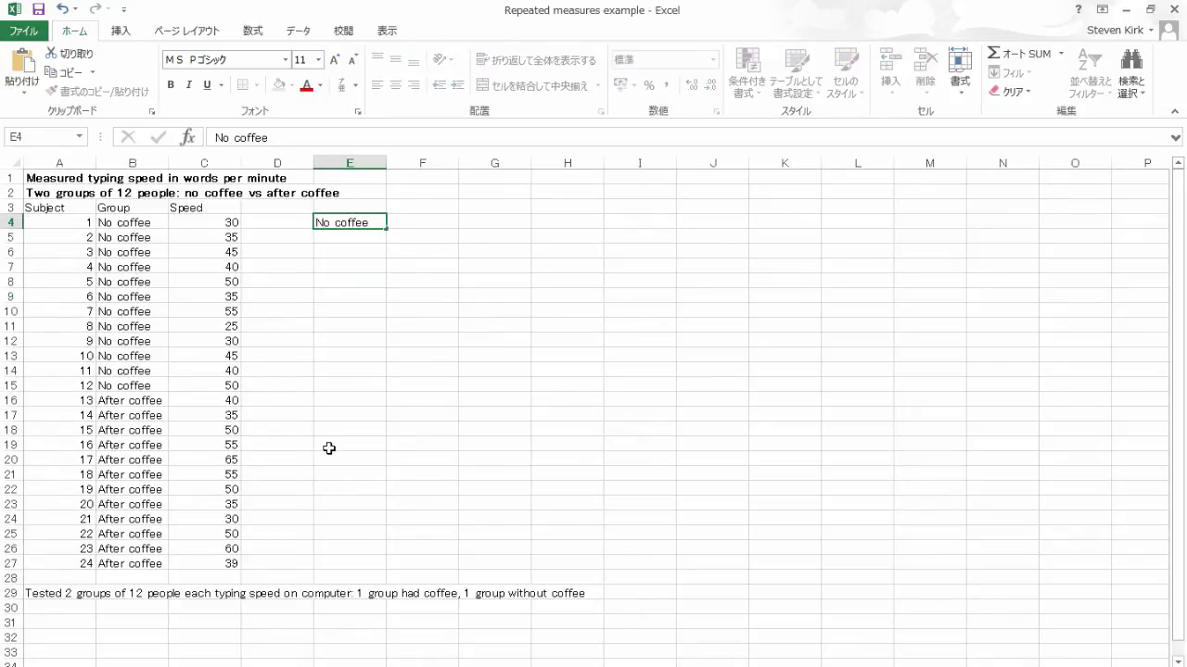
{"action": "key", "text": "Tab"}
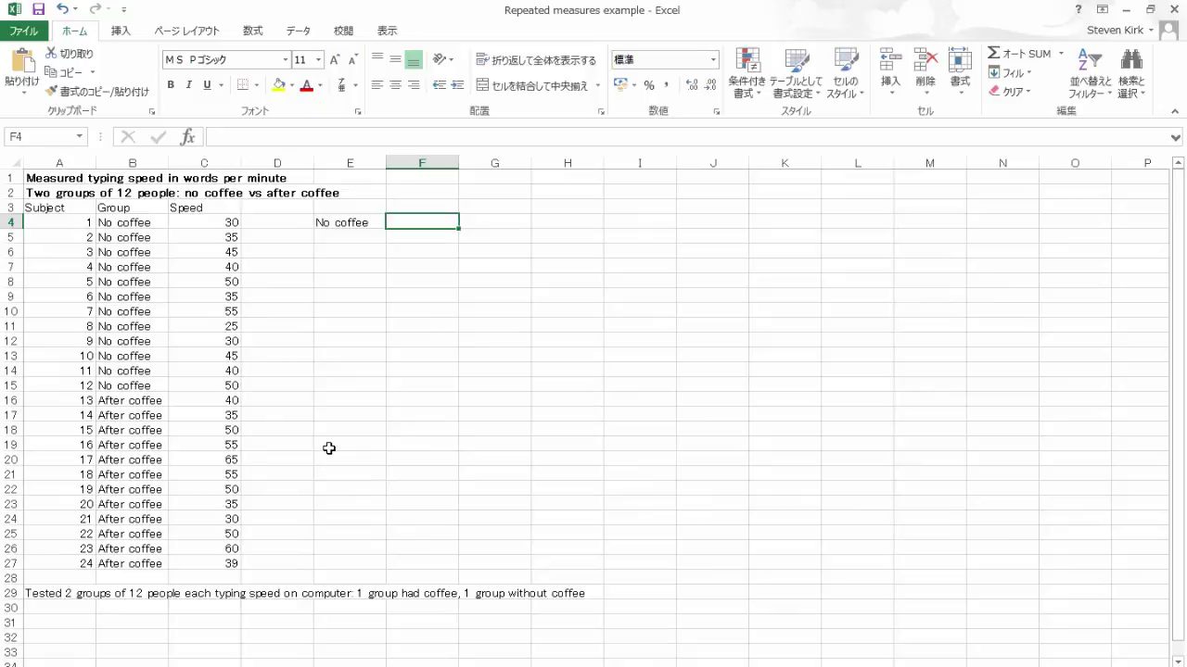
{"action": "type", "text": "After "}
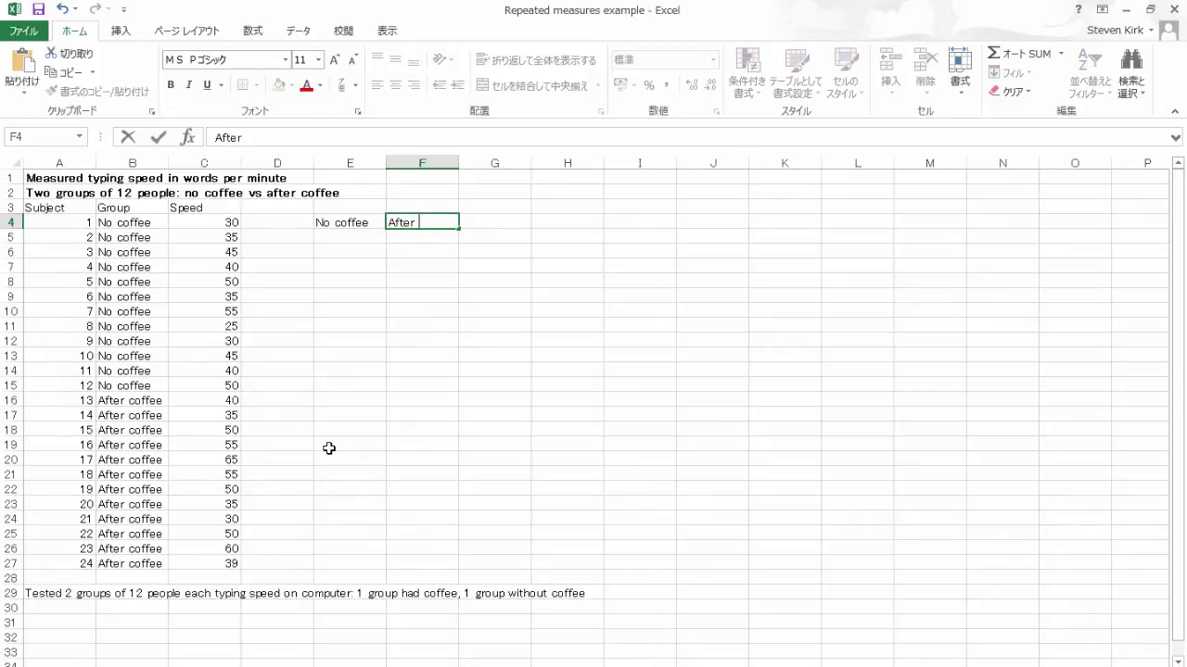
{"action": "type", "text": "coffee"}
Enter mean, sd, n and CONFIDENCE.T formulas in rows 5–8 and check the confidence values
{"action": "left_click", "coordinate": [363, 321]}
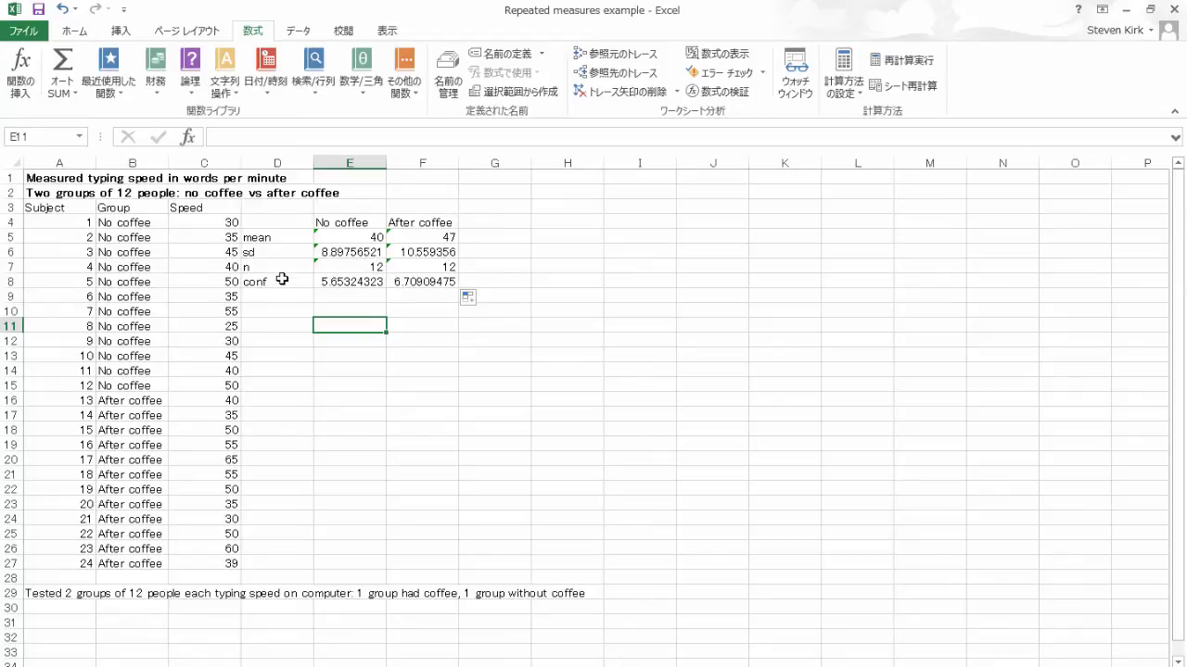
{"action": "left_click", "coordinate": [338, 281]}
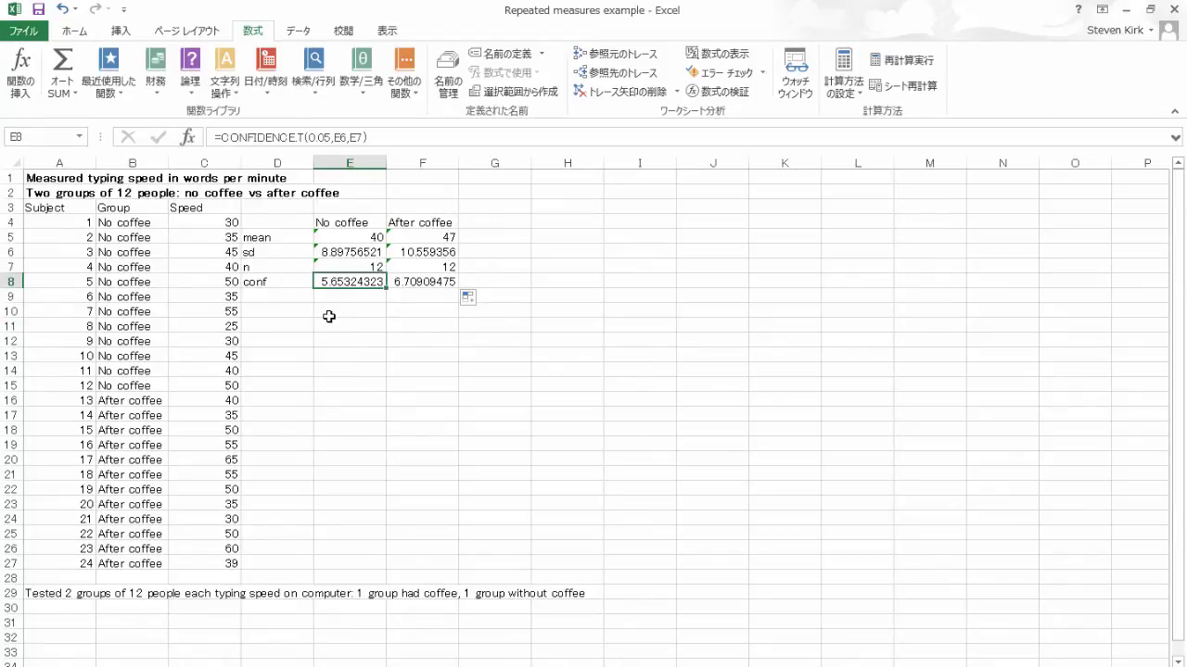
{"action": "left_click", "coordinate": [332, 312]}
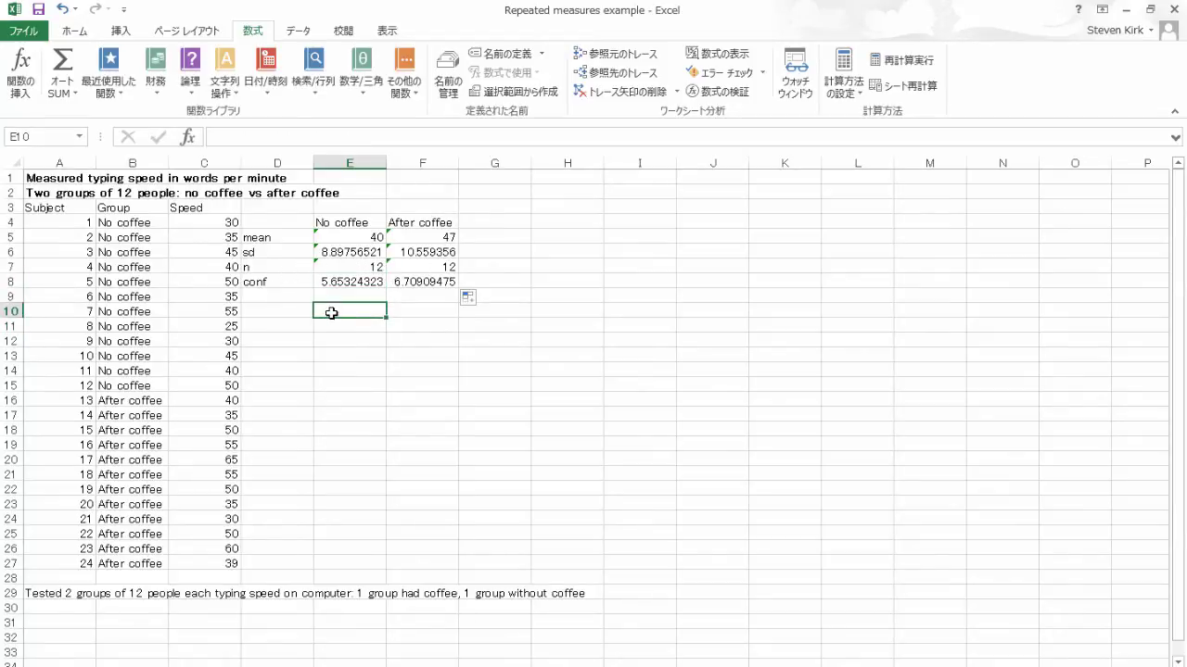
Chart the E4:F5 means as grey columns with error bars from the conf row
{"action": "left_click", "coordinate": [122, 30]}
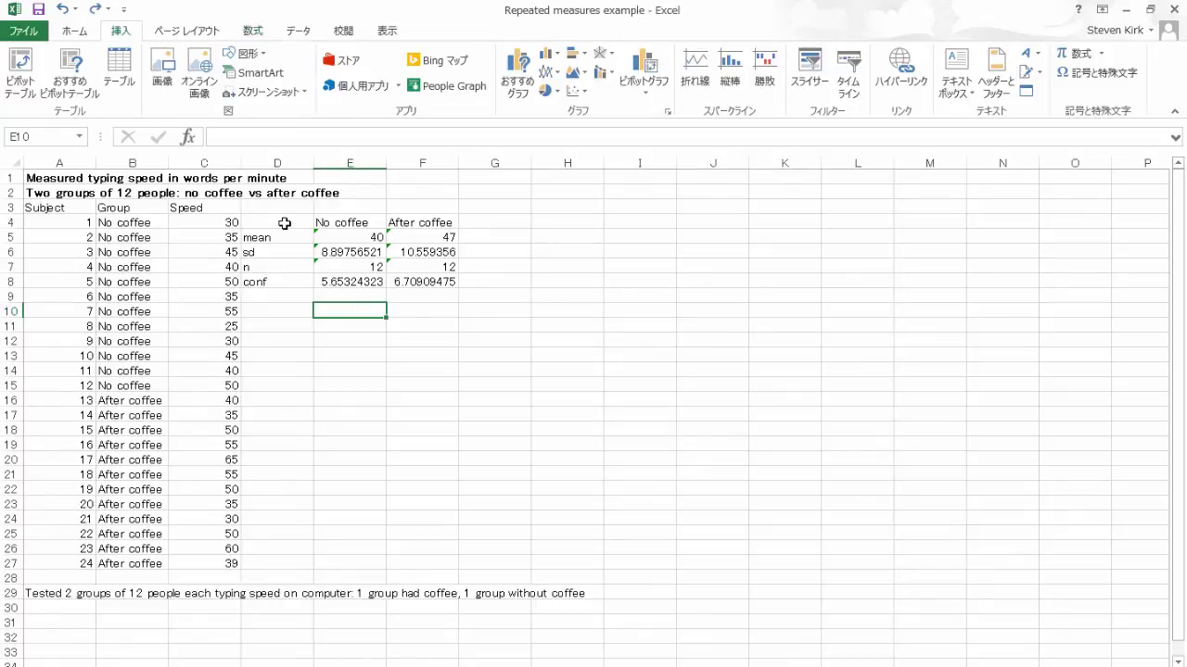
{"action": "left_click_drag", "start_coordinate": [284, 223], "coordinate": [401, 238]}
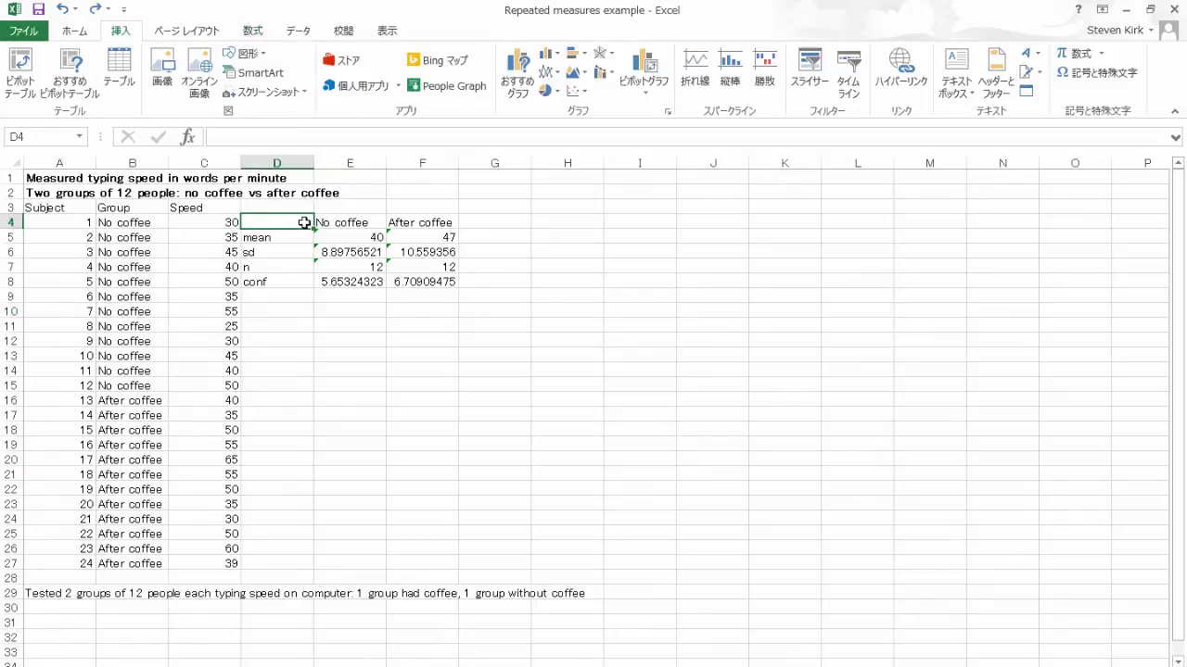
{"action": "left_click", "coordinate": [354, 224]}
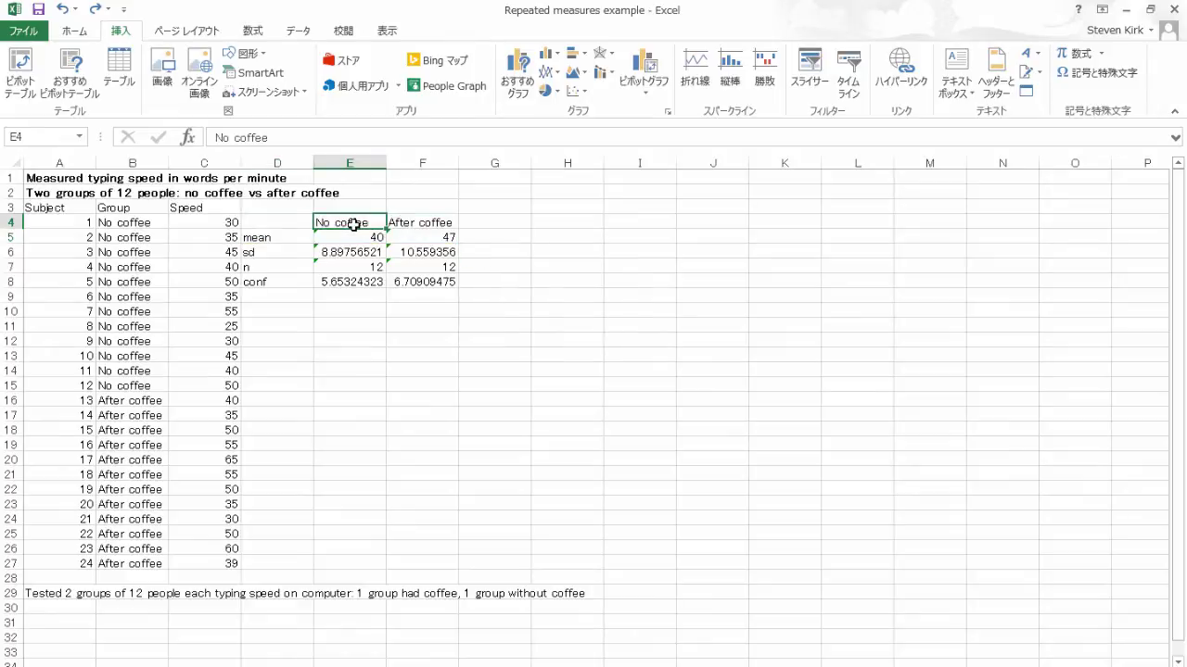
{"action": "left_click_drag", "start_coordinate": [353, 225], "coordinate": [398, 237]}
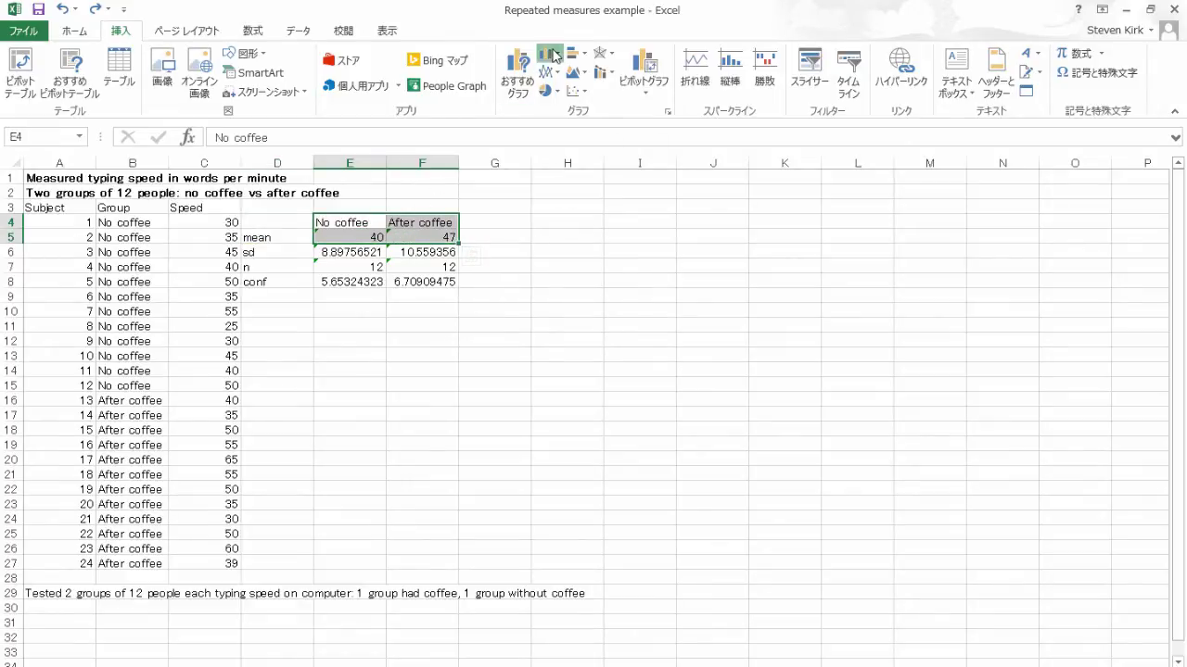
{"action": "left_click", "coordinate": [552, 55]}
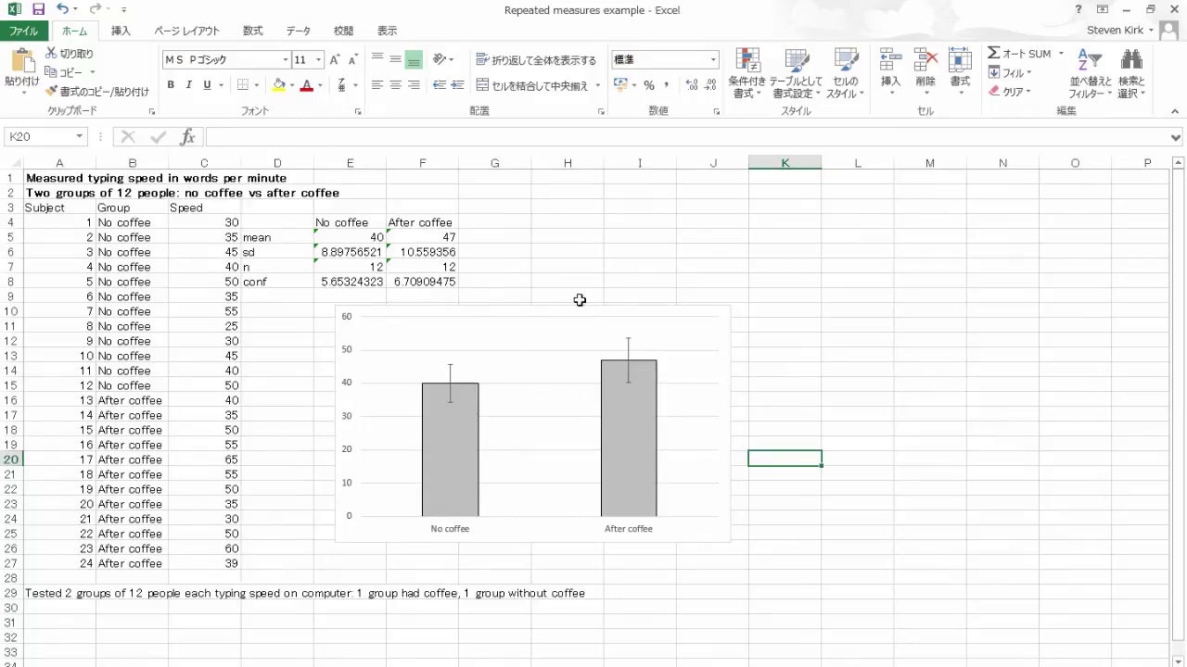
{"action": "left_click", "coordinate": [574, 239]}
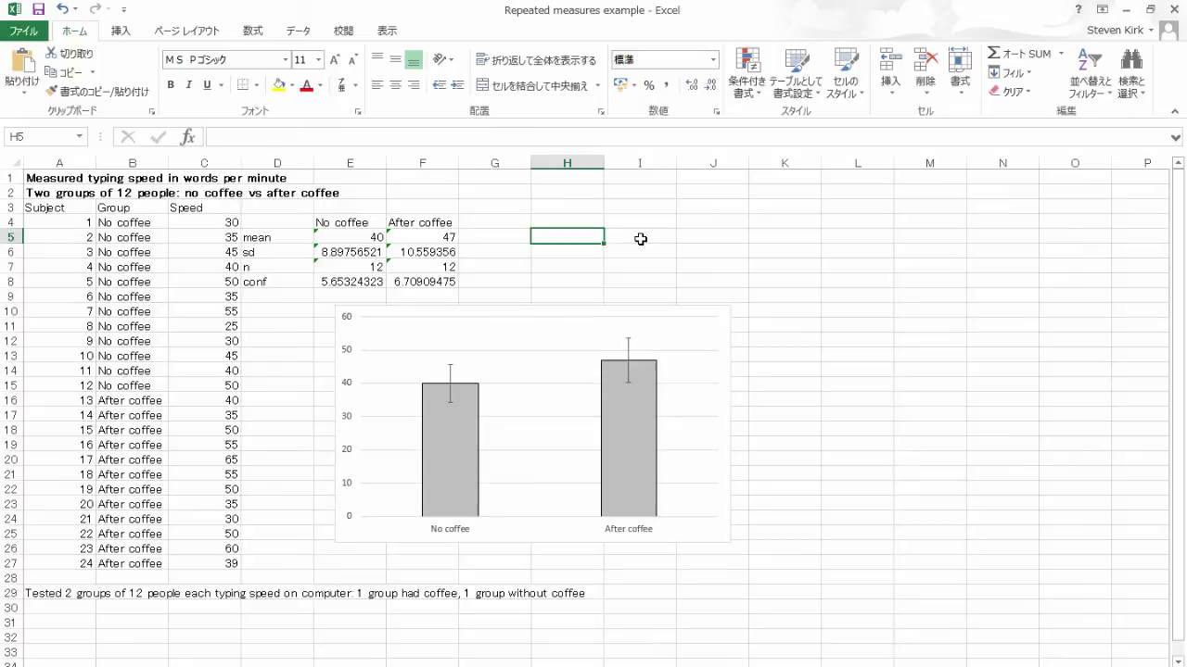
Open the repeated-measures sheet with 12 participants' before and after coffee speeds
{"action": "left_click", "coordinate": [639, 239]}
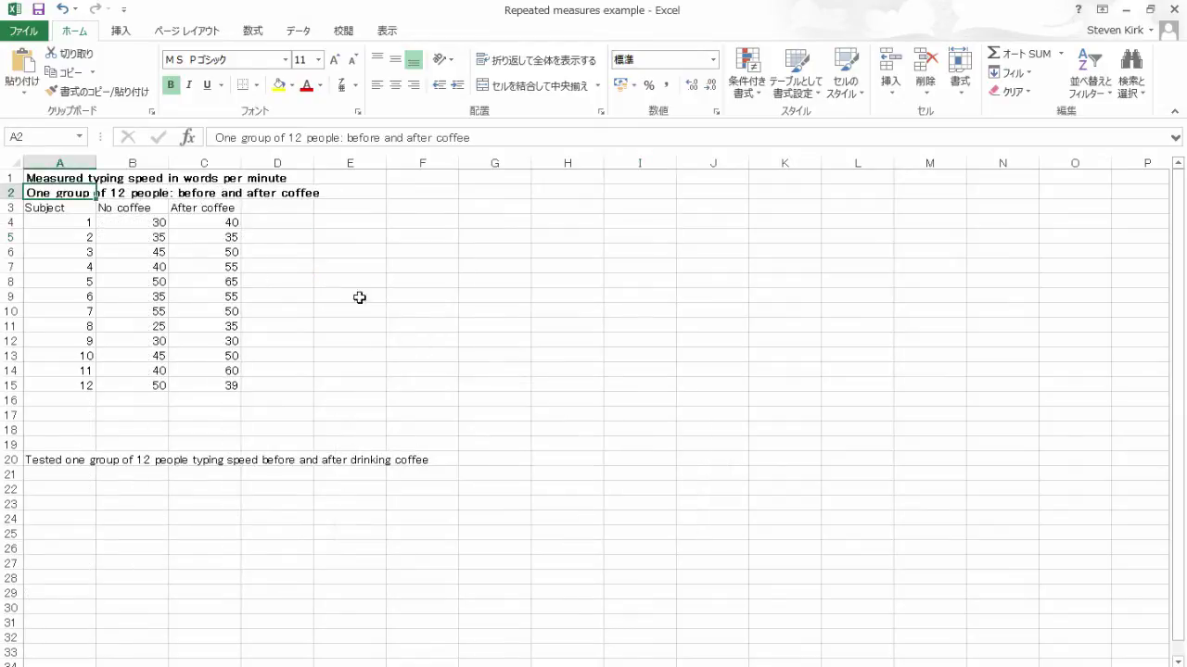
Enter the heading 'PartMean' in cell D3
{"action": "left_click", "coordinate": [53, 225]}
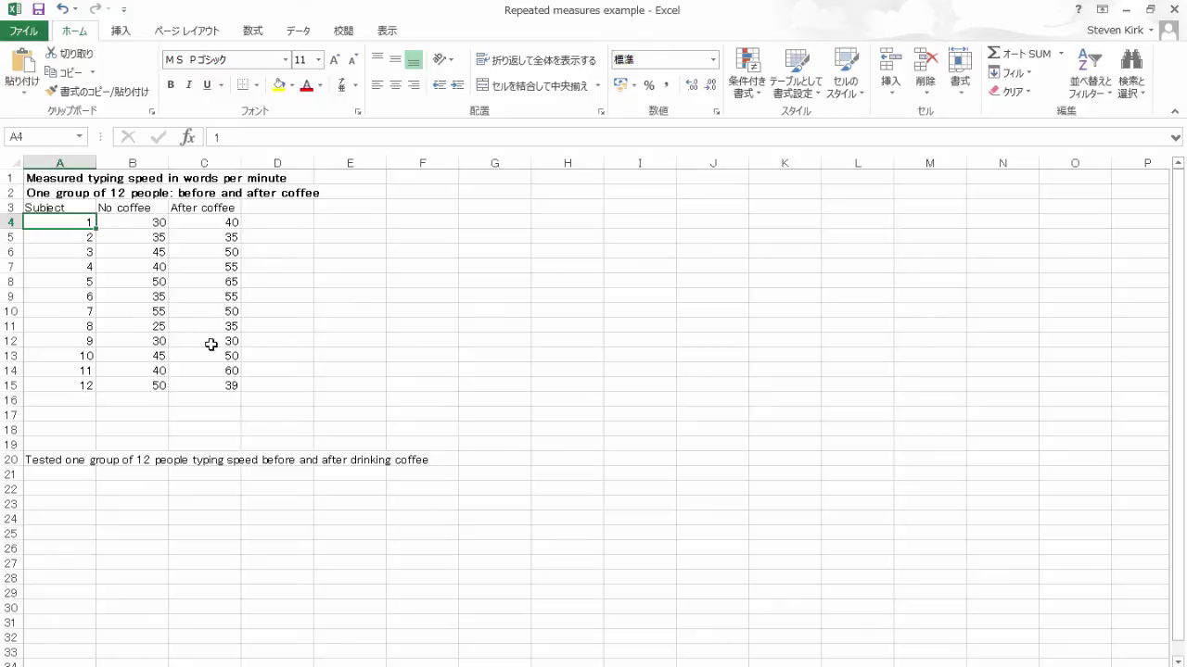
{"action": "left_click", "coordinate": [283, 212]}
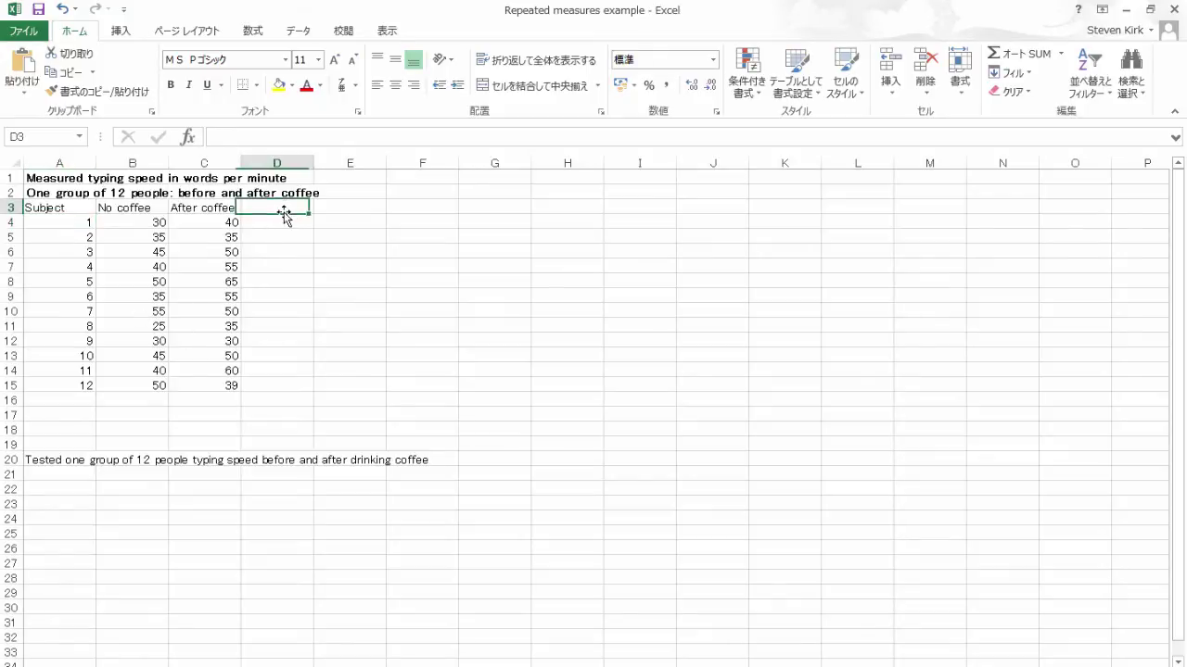
{"action": "type", "text": "PartMean"}
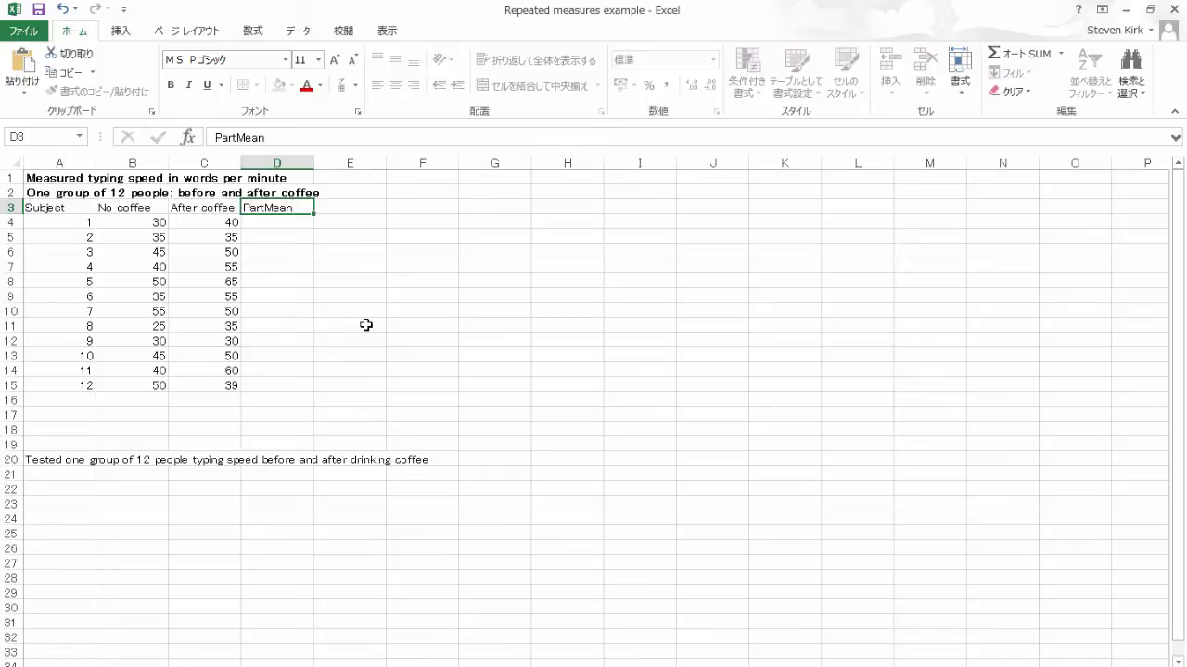
{"action": "key", "text": "Return"}
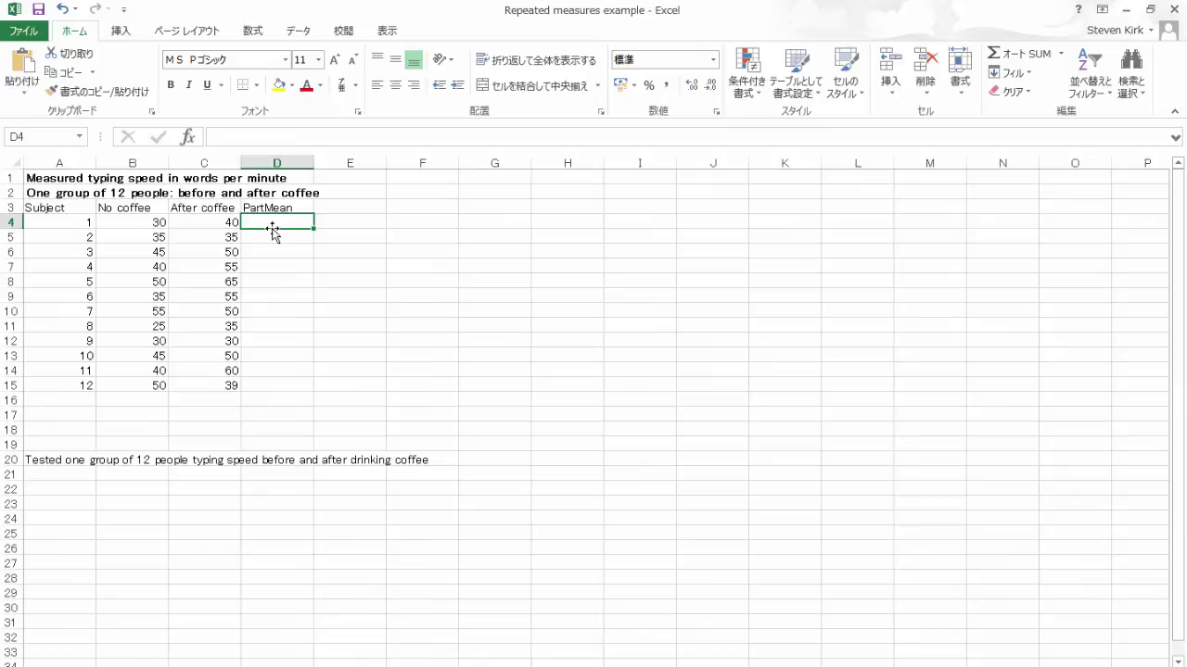
Put the AVERAGE of B4:C4 in D4 using Insert Function
{"action": "left_click", "coordinate": [269, 32]}
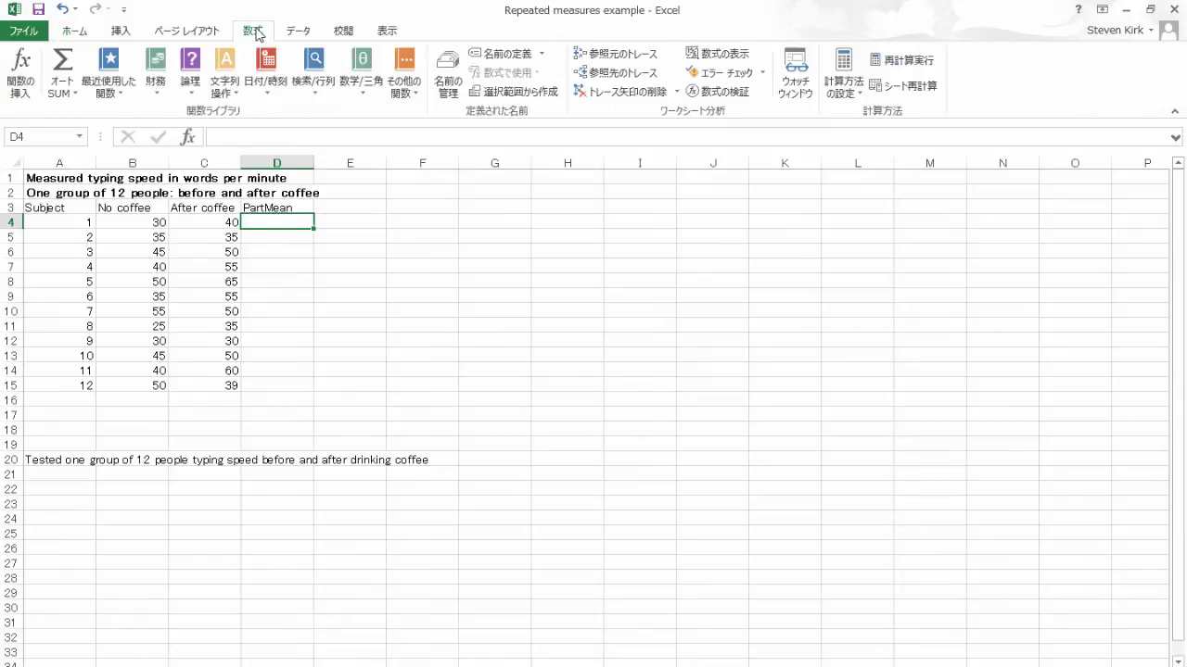
{"action": "left_click", "coordinate": [21, 74]}
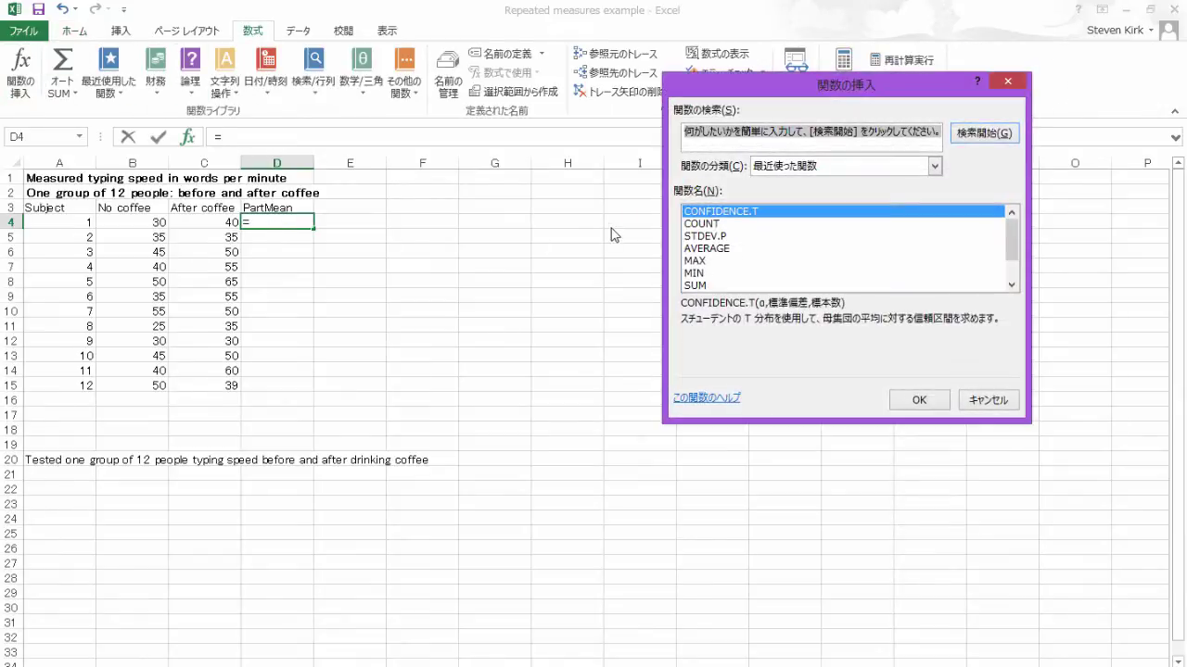
{"action": "left_click", "coordinate": [714, 249]}
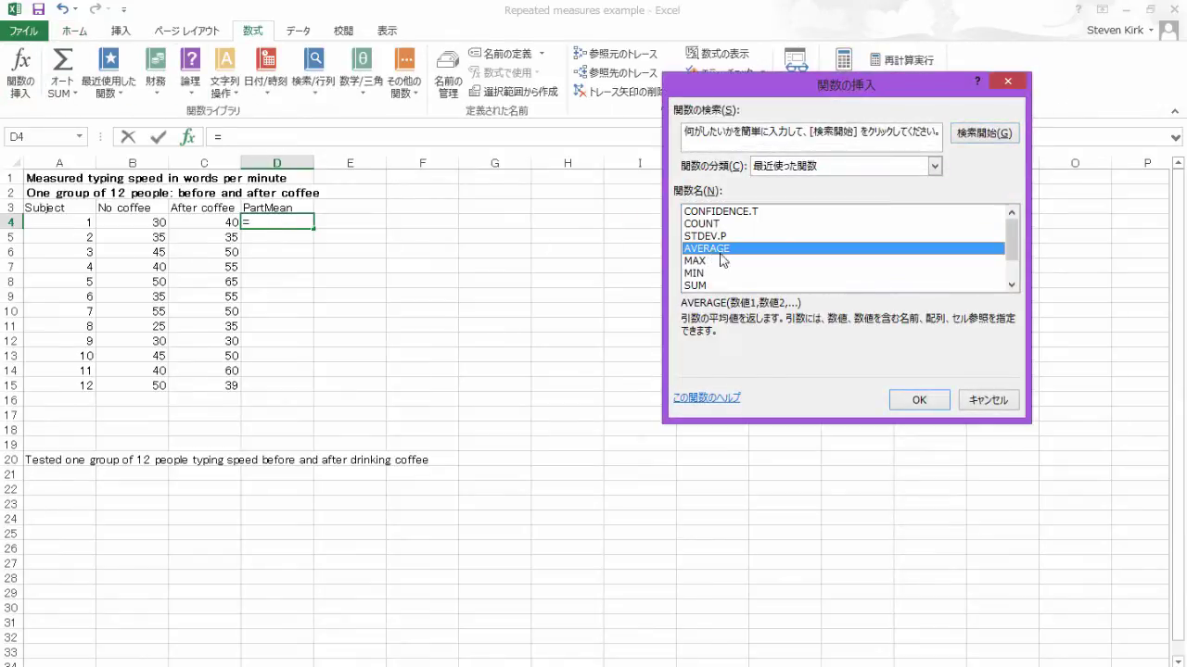
{"action": "left_click", "coordinate": [915, 402]}
{"action": "left_click_drag", "start_coordinate": [139, 221], "coordinate": [188, 222]}
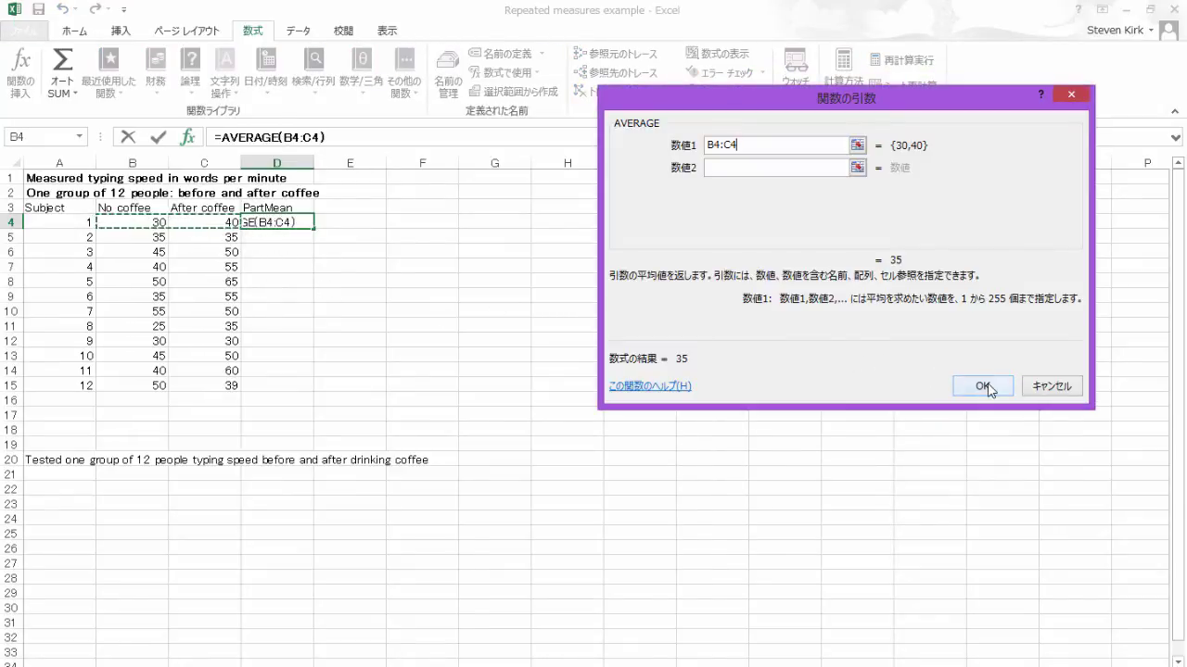
{"action": "left_click", "coordinate": [981, 385]}
Fill the PartMean average formula down to D15
{"action": "left_click", "coordinate": [354, 223]}
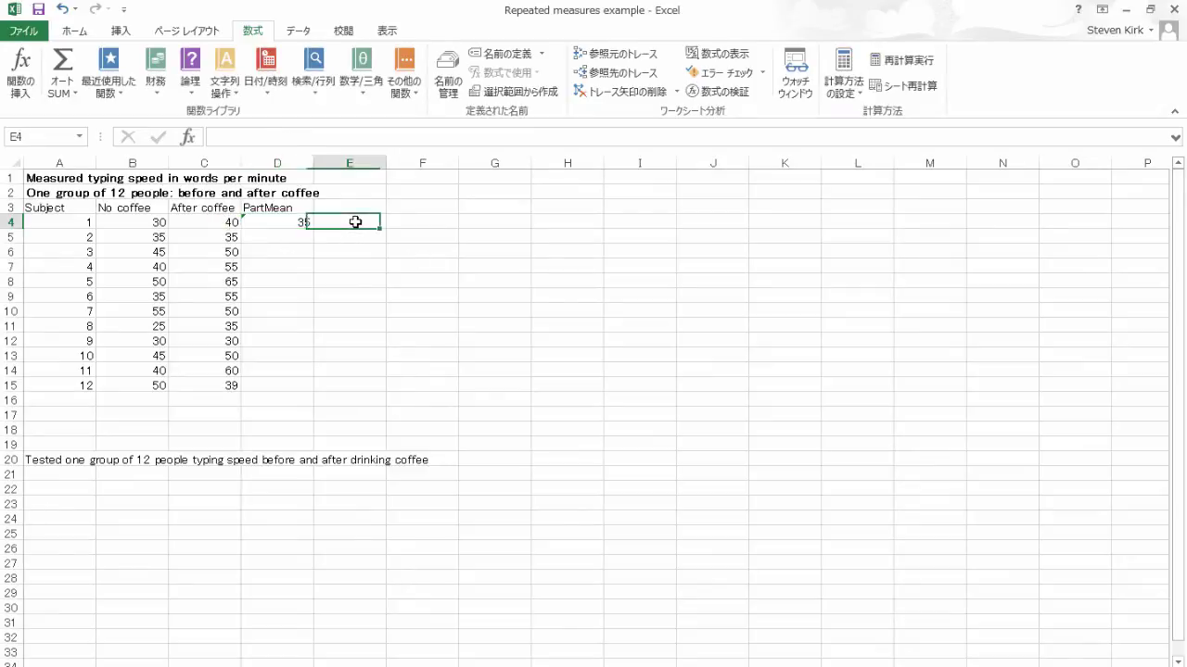
{"action": "left_click", "coordinate": [281, 225]}
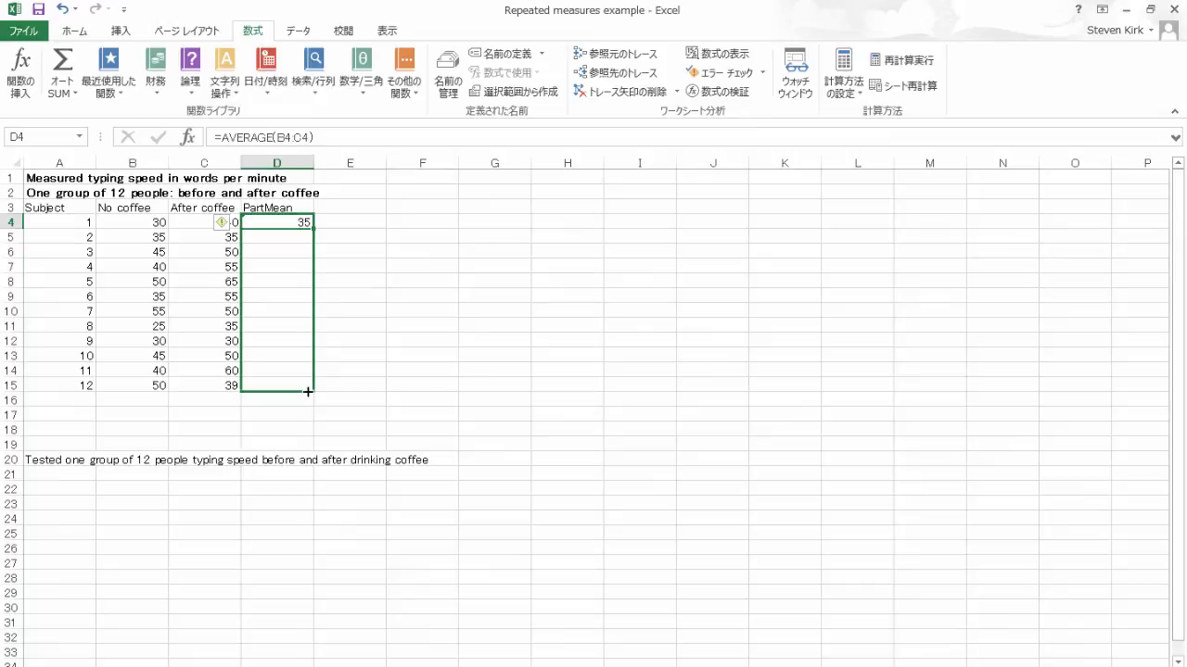
{"action": "left_click_drag", "start_coordinate": [313, 230], "coordinate": [312, 393]}
{"action": "left_click", "coordinate": [351, 225]}
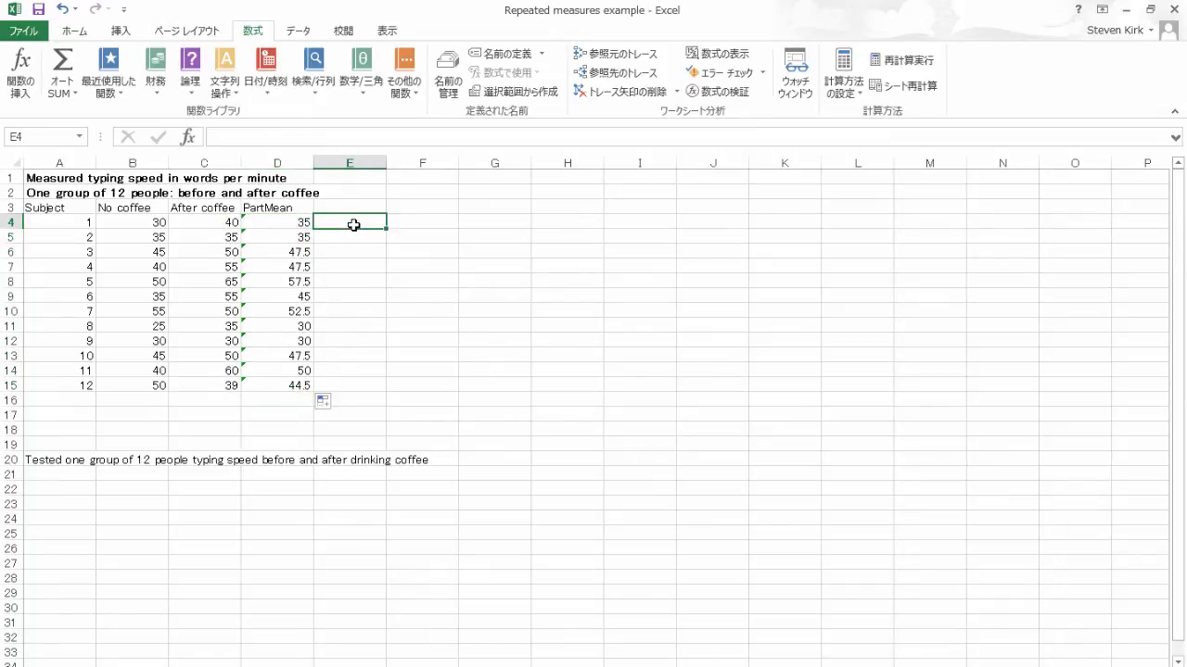
Label D16 'GrandMean' and put AVERAGE(D4:D15), giving 43.5, in D17
{"action": "left_click", "coordinate": [283, 402]}
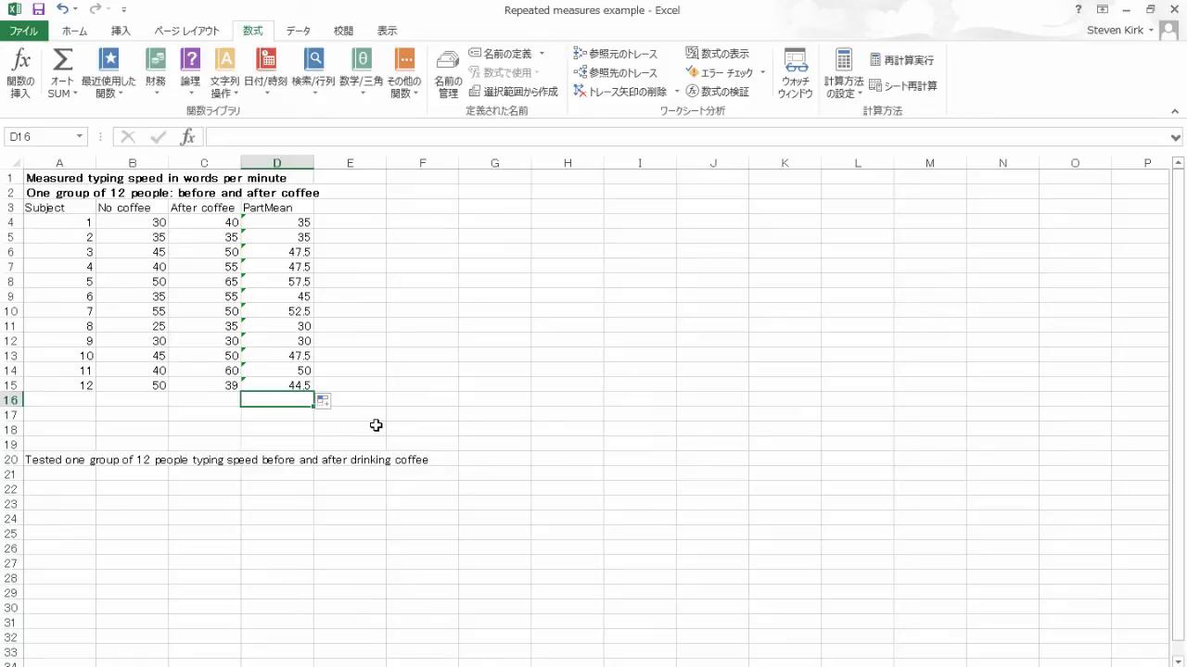
{"action": "type", "text": "Grand"}
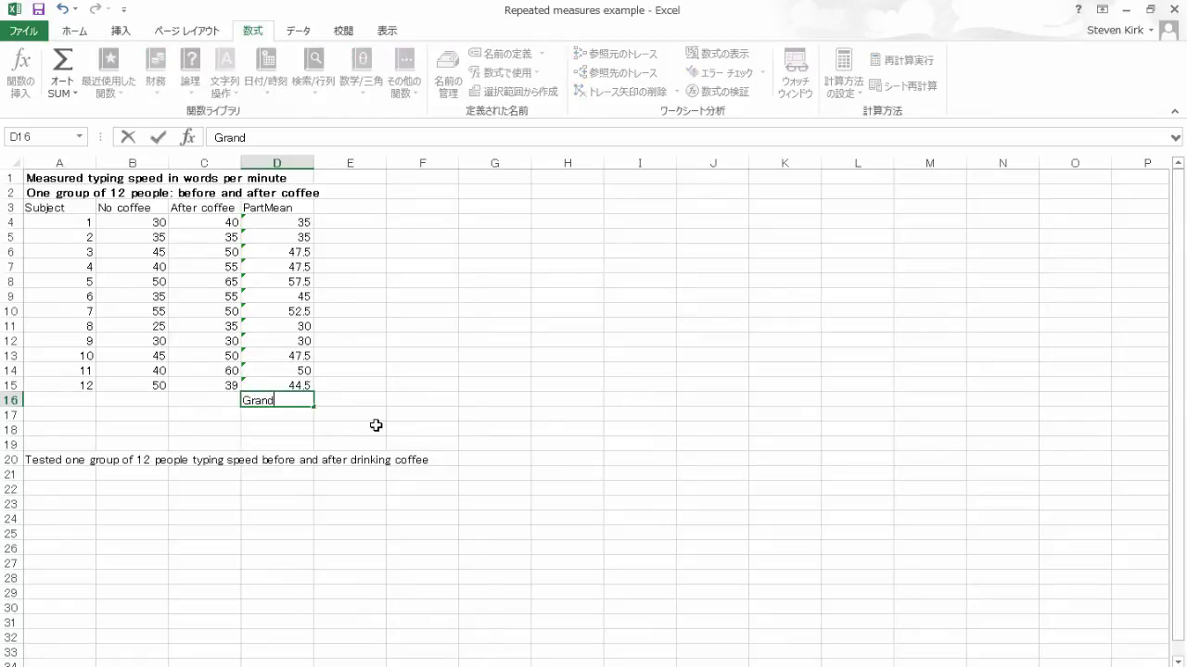
{"action": "type", "text": "Mean"}
{"action": "key", "text": "Return"}
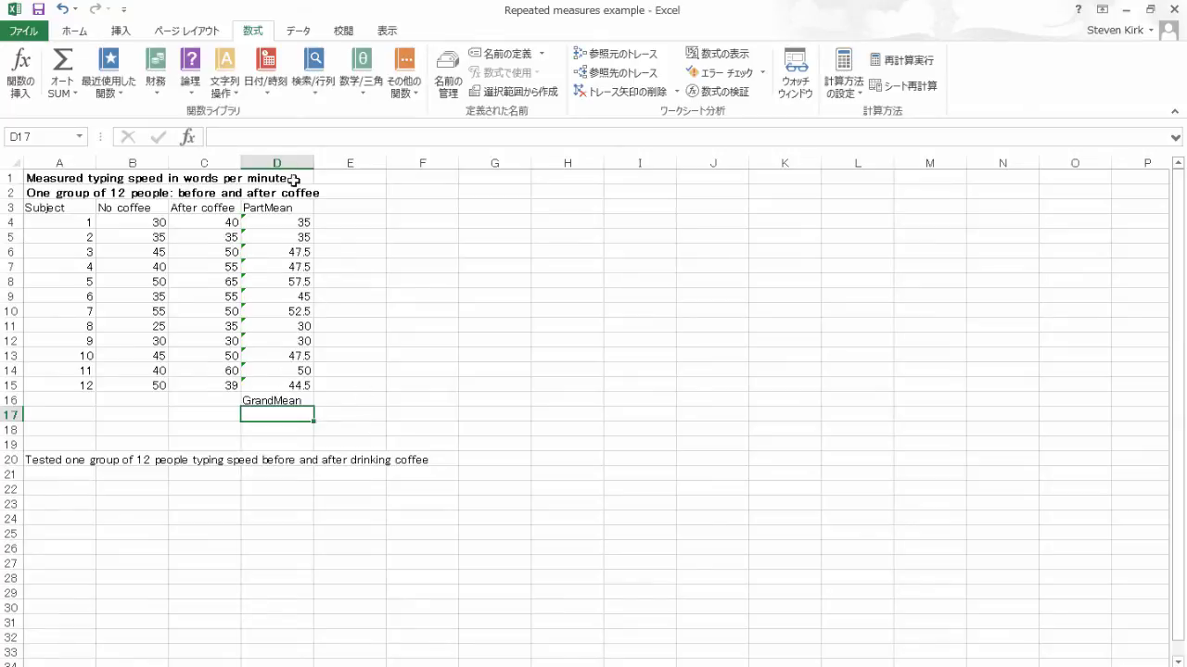
{"action": "left_click", "coordinate": [23, 68]}
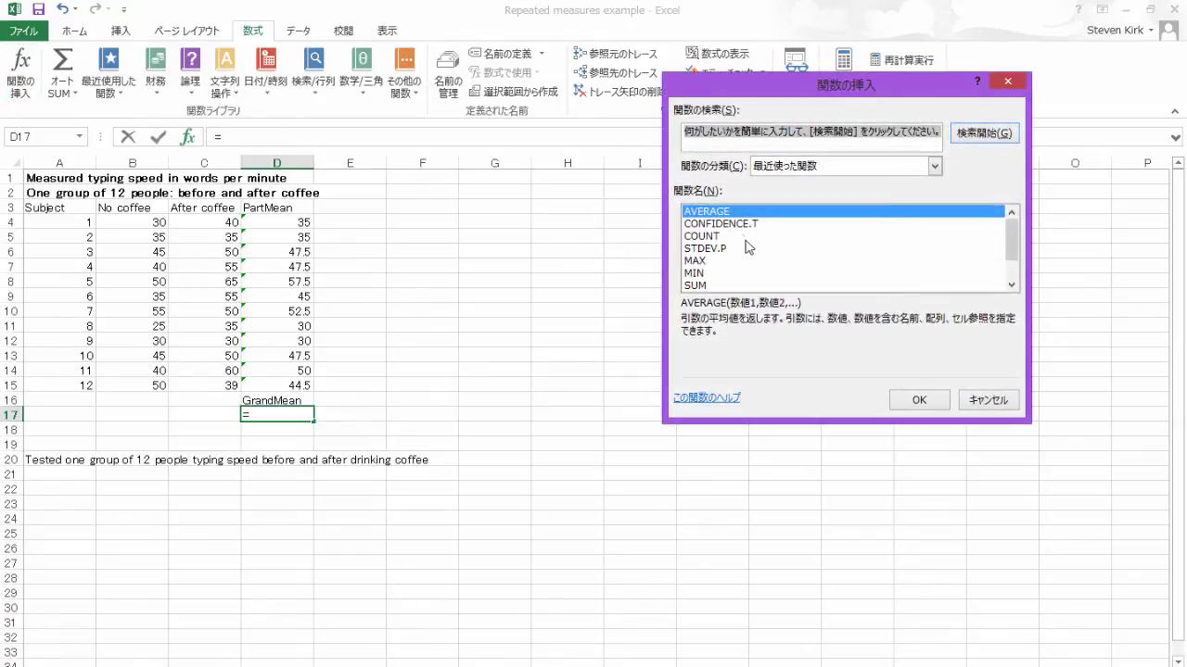
{"action": "left_click", "coordinate": [893, 405]}
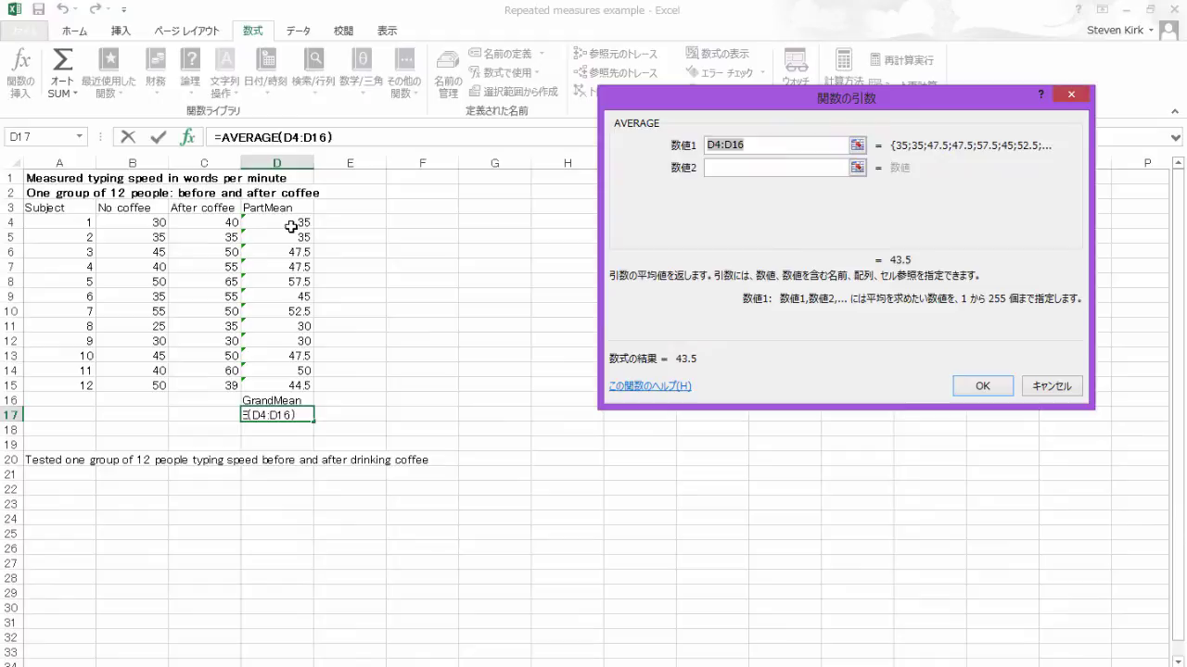
{"action": "left_click_drag", "start_coordinate": [291, 224], "coordinate": [287, 386]}
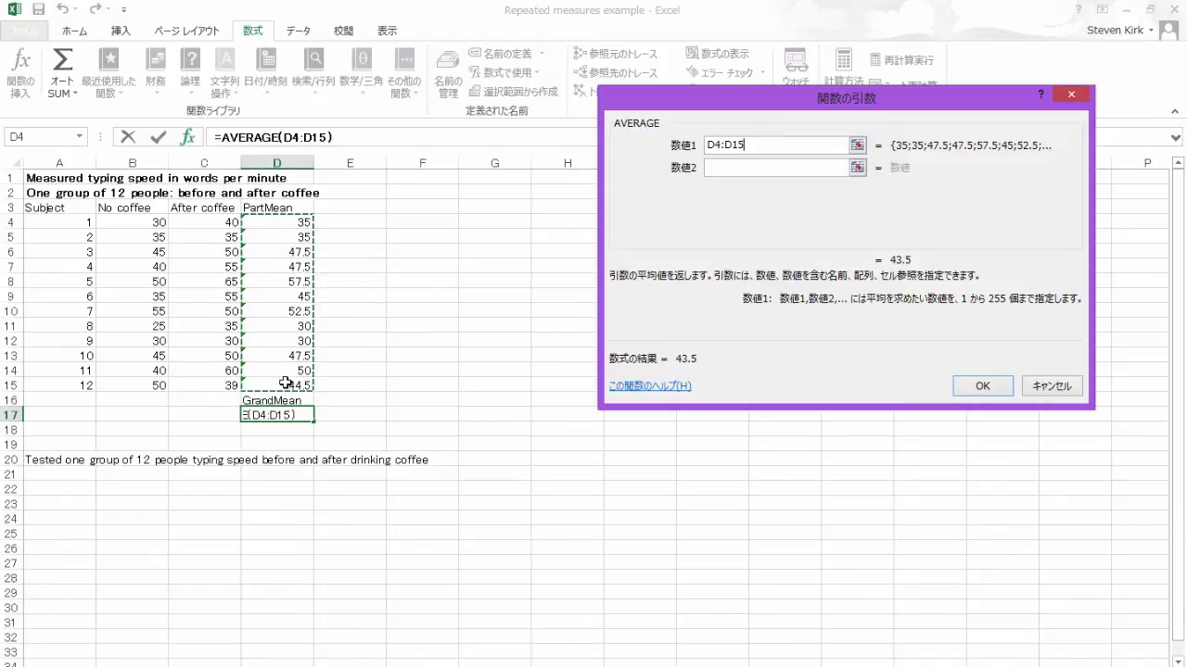
{"action": "left_click", "coordinate": [981, 386]}
Head E3 'Adjust' and fill =SUM($D$17-D4) down E4:E15
{"action": "left_click", "coordinate": [350, 208]}
{"action": "type", "text": "A"}
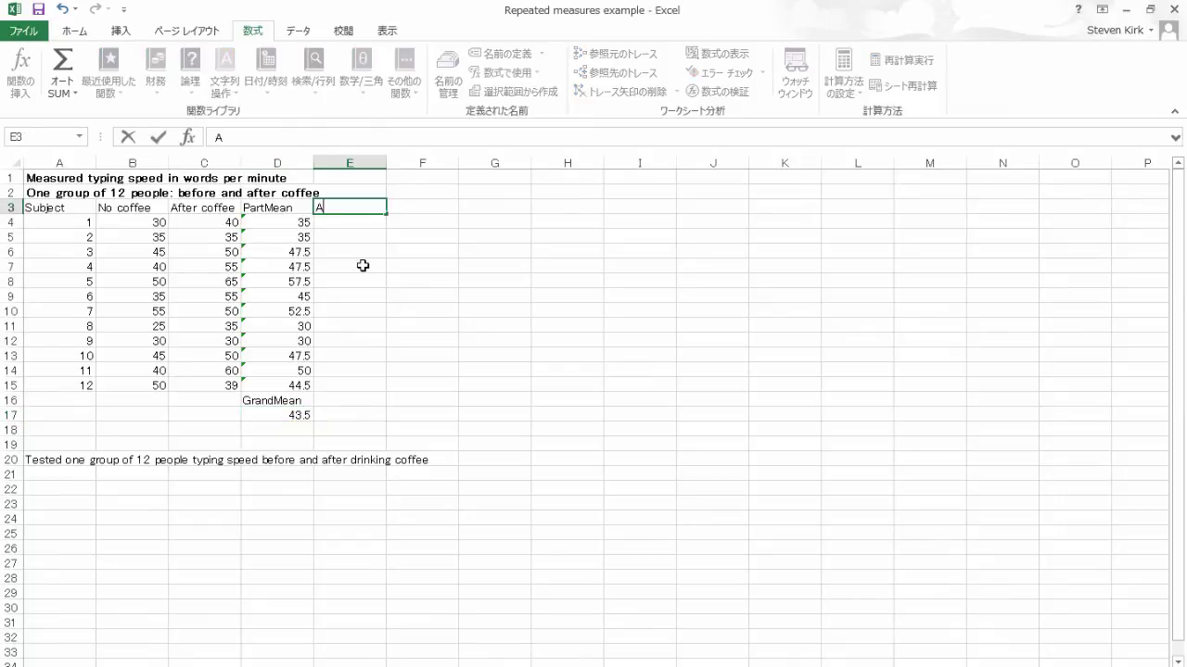
{"action": "type", "text": "djust"}
{"action": "key", "text": "Return"}
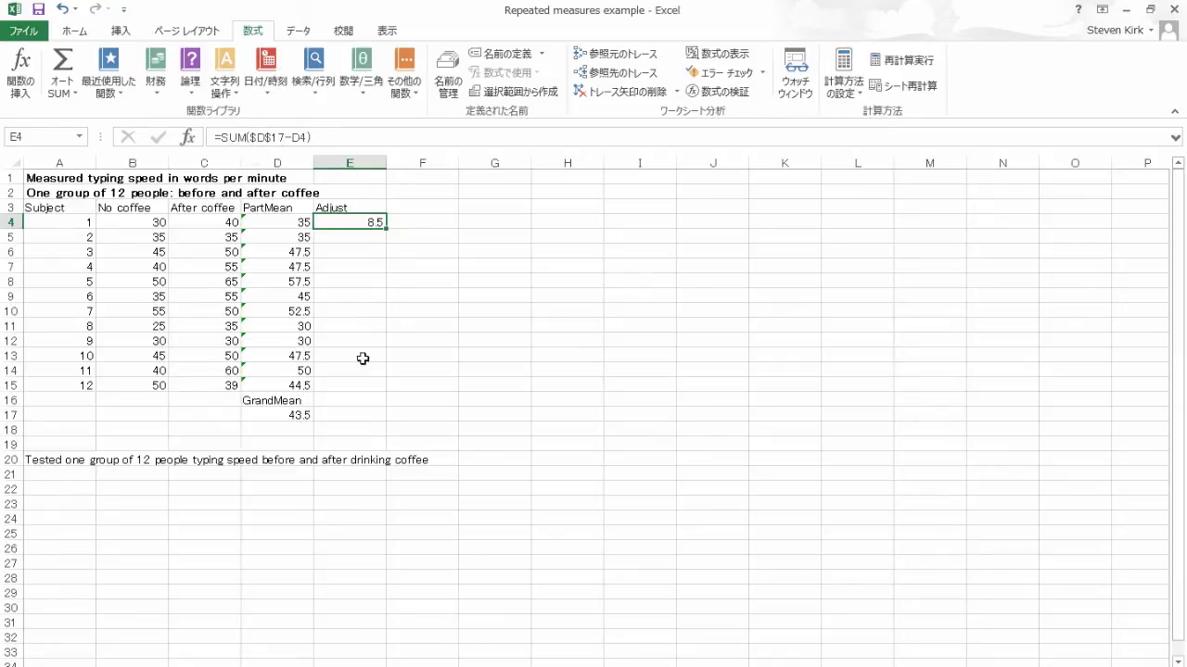
{"action": "left_click", "coordinate": [285, 418]}
{"action": "left_click_drag", "start_coordinate": [385, 236], "coordinate": [378, 391]}
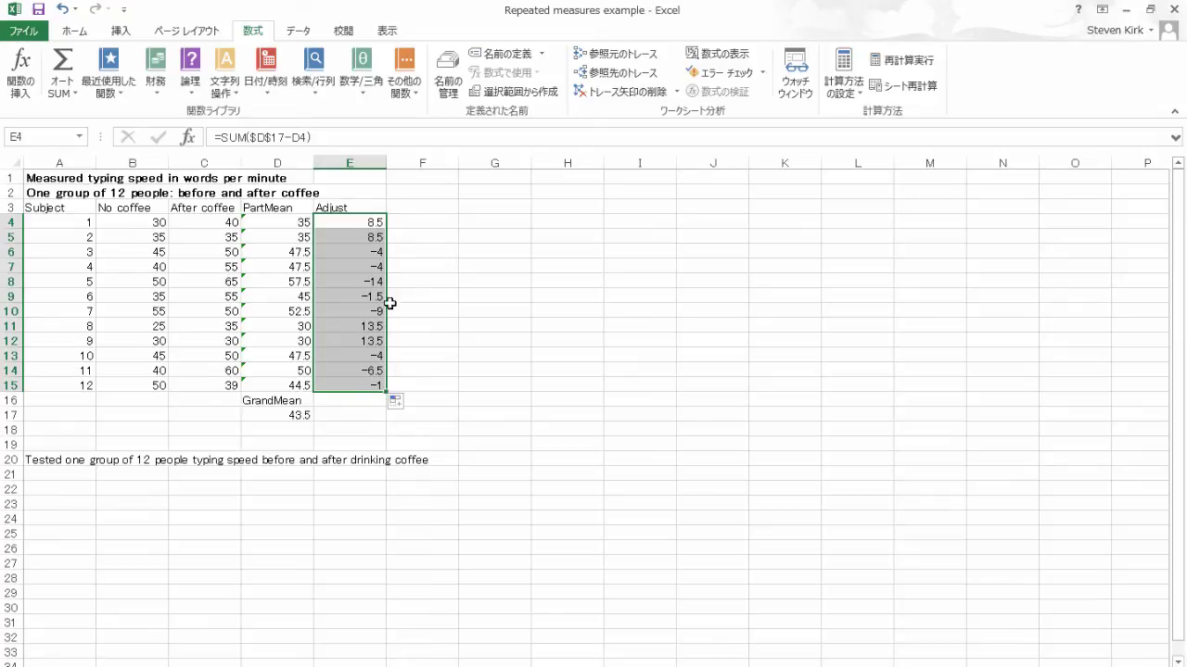
Verify the Adjust formulas for subjects 1, 3 and 4, then add AdjBefore and AdjAfter headers
{"action": "left_click", "coordinate": [348, 223]}
{"action": "left_click", "coordinate": [349, 251]}
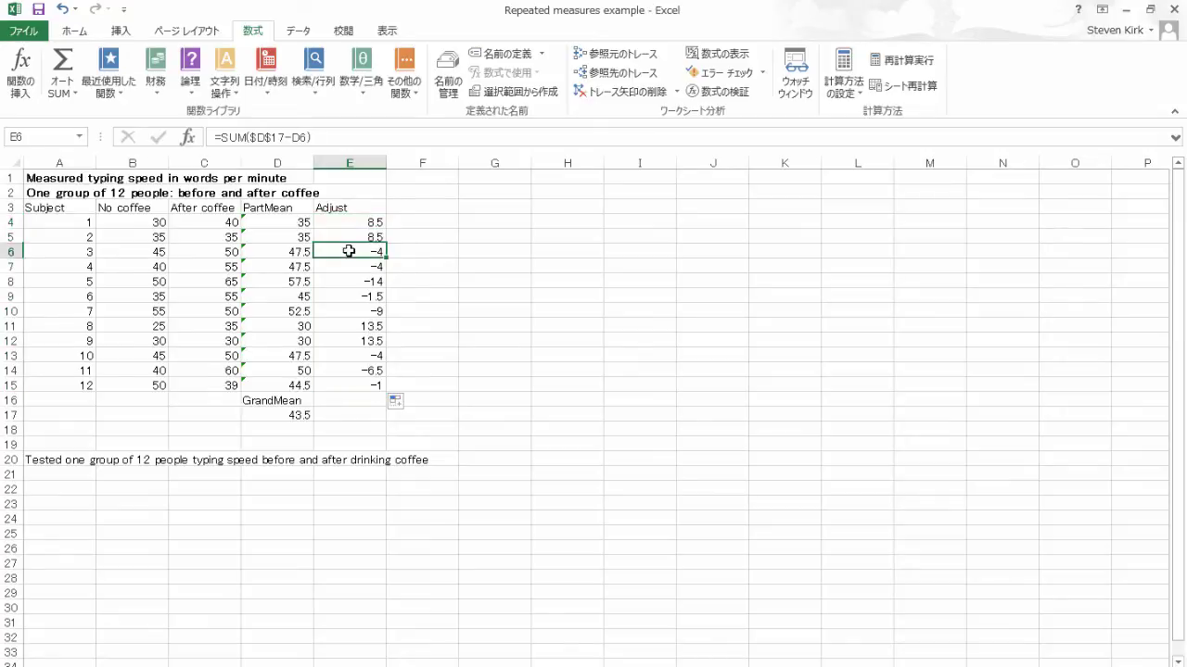
{"action": "left_click", "coordinate": [348, 268]}
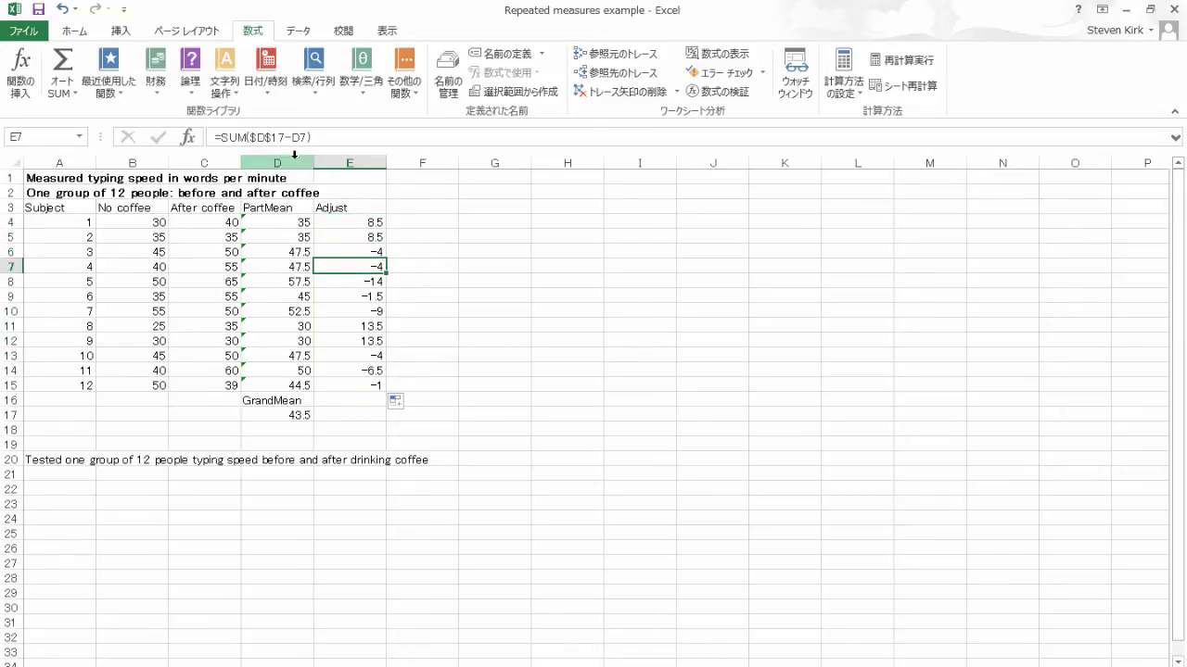
{"action": "left_click", "coordinate": [427, 211]}
{"action": "type", "text": "AdjBefore"}
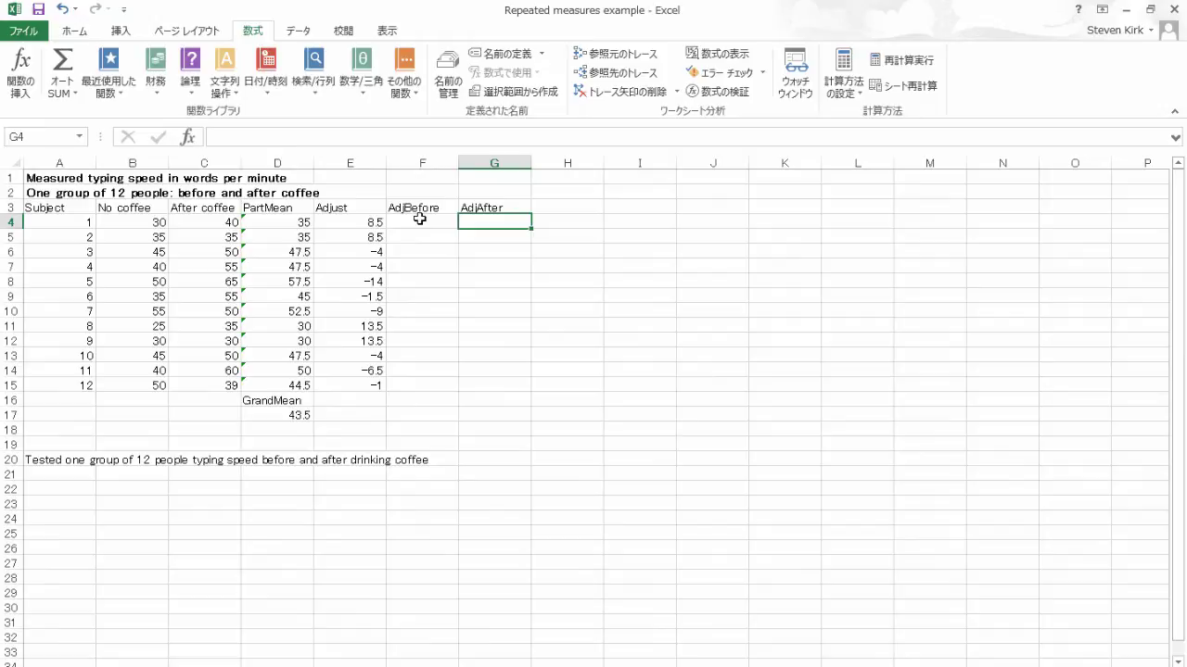
Enter =SUM(B4,E4) in F4 and =SUM(C4,E4) in G4, filling both to row 15
{"action": "left_click", "coordinate": [419, 224]}
{"action": "type", "text": "=SUM(B4,E4)"}
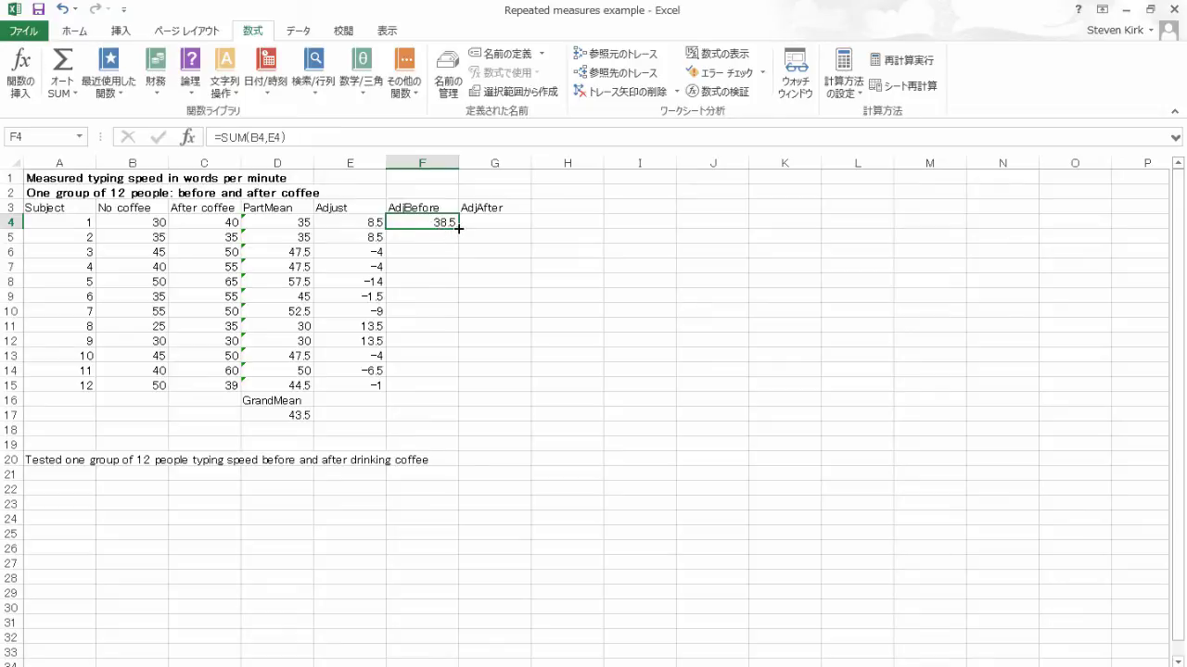
{"action": "left_click_drag", "start_coordinate": [459, 227], "coordinate": [449, 391]}
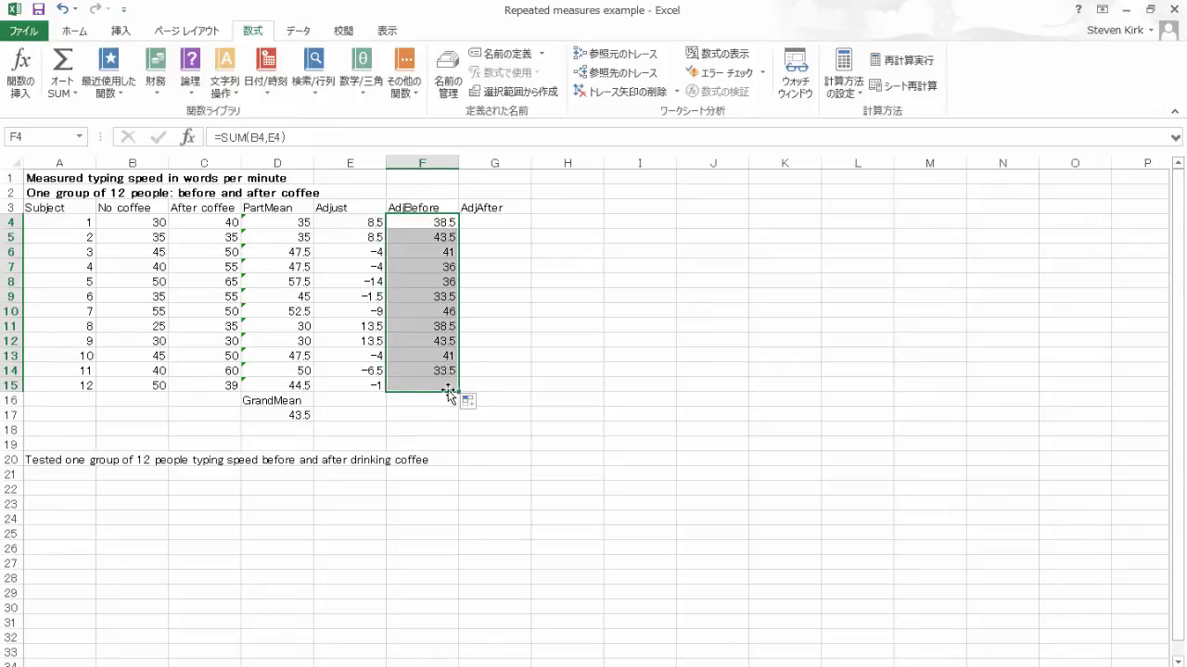
{"action": "left_click", "coordinate": [500, 222]}
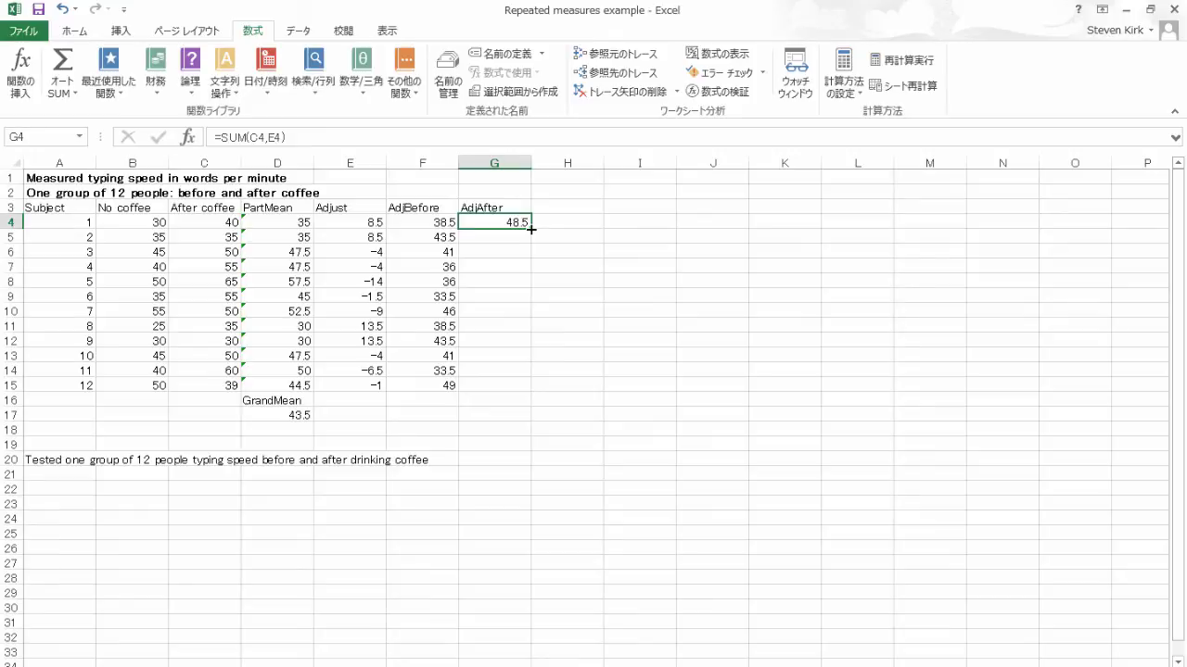
{"action": "left_click_drag", "start_coordinate": [530, 229], "coordinate": [530, 390]}
{"action": "left_click", "coordinate": [579, 401]}
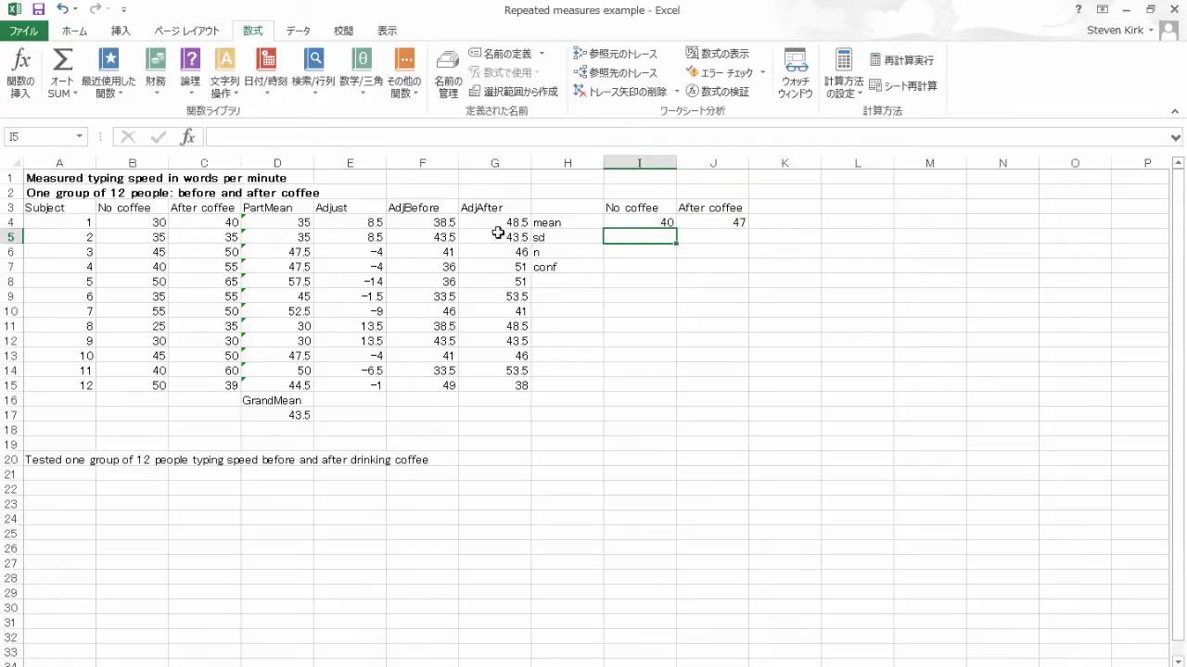
Add the mean/sd/n/conf summary with adjusted means 40 and 47 from AVERAGE(F4:F15) and AVERAGE(G4:G15)
{"action": "left_click", "coordinate": [638, 224]}
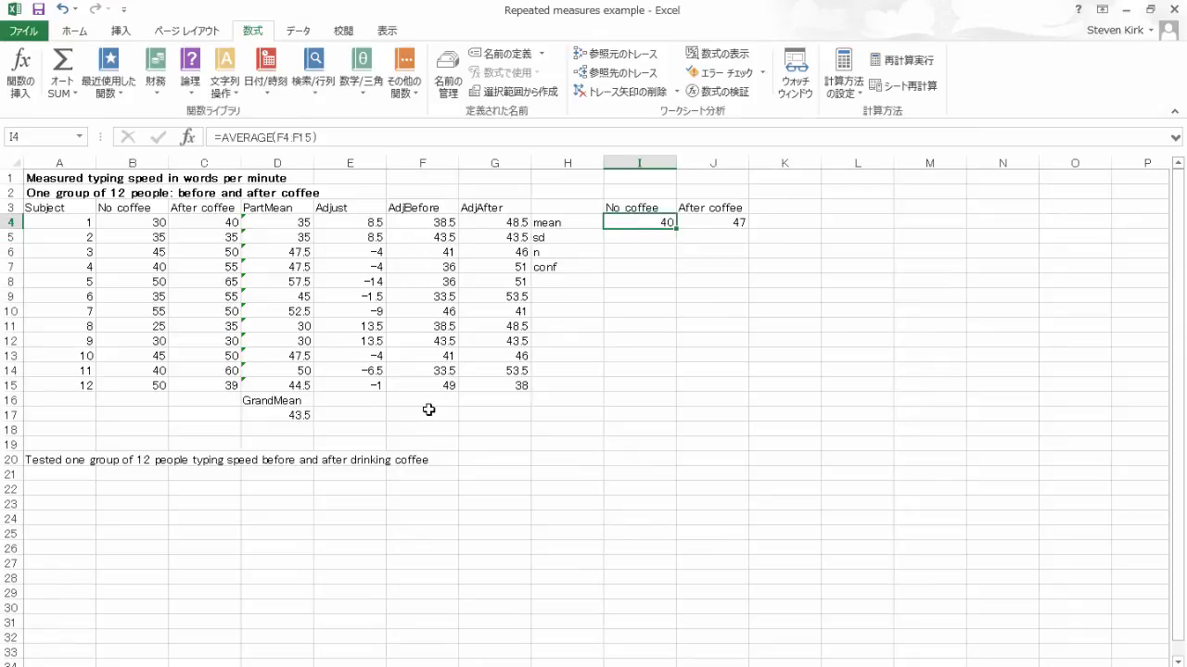
{"action": "left_click", "coordinate": [698, 223]}
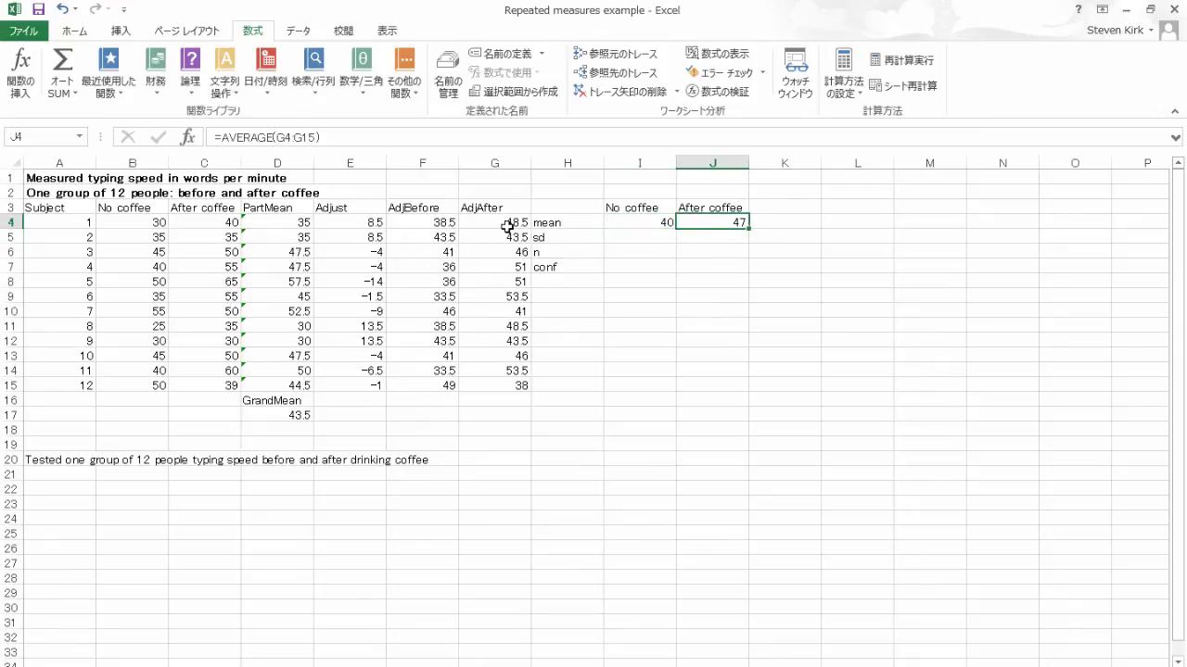
{"action": "left_click", "coordinate": [665, 253]}
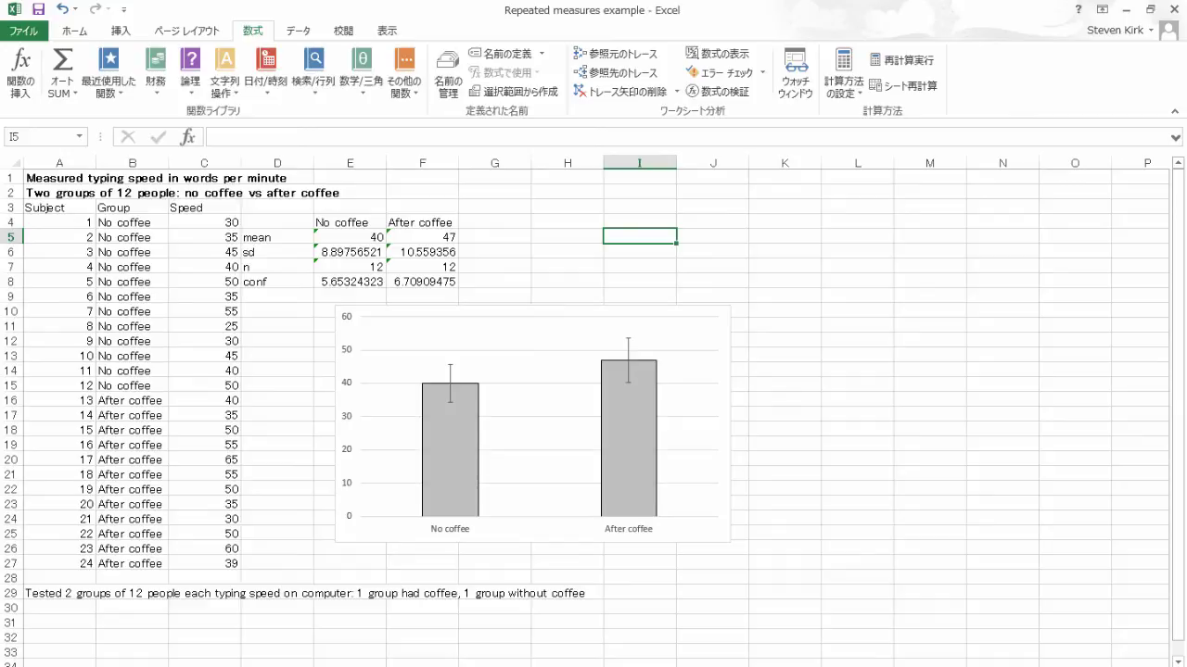
Fill sd 4.695, n 12 and conf 2.983 for both conditions, comparing with the two-group sheet
{"action": "key", "text": "ctrl+Page_Down"}
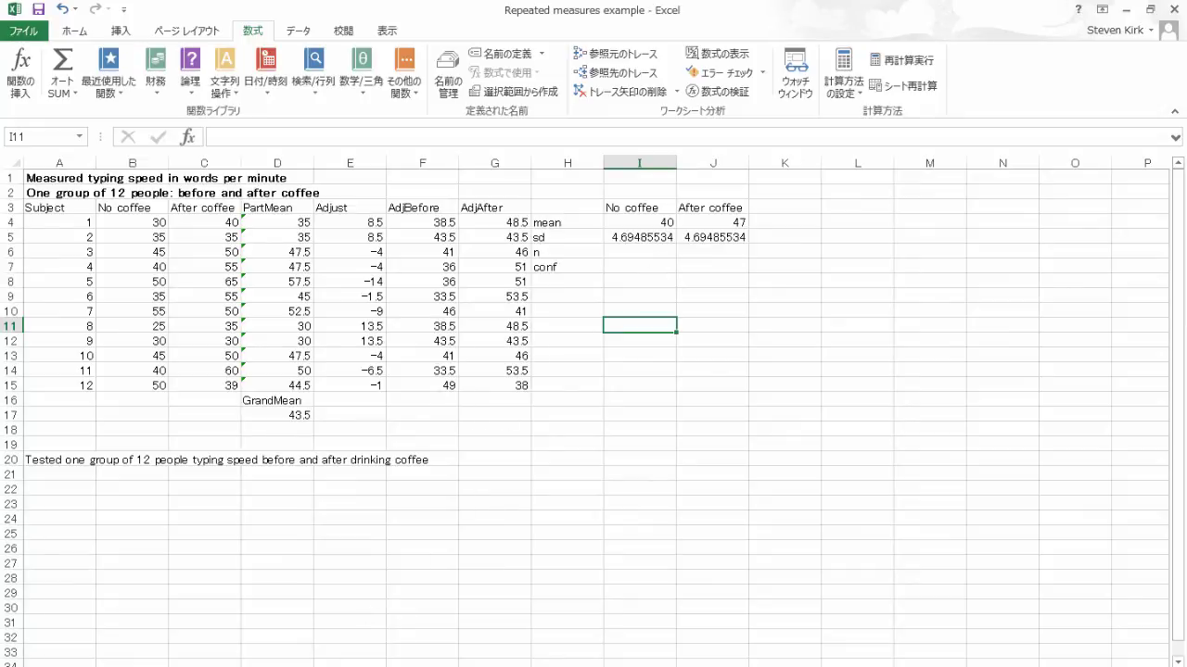
{"action": "key", "text": "ctrl+Page_Up"}
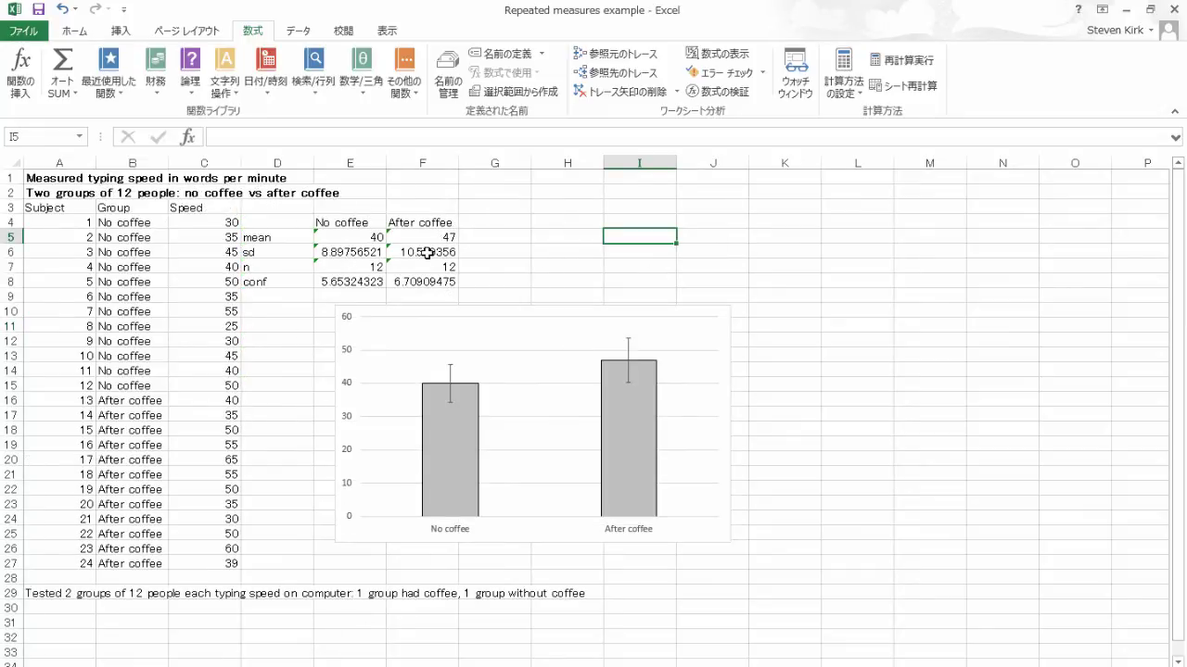
{"action": "key", "text": "ctrl+Page_Down"}
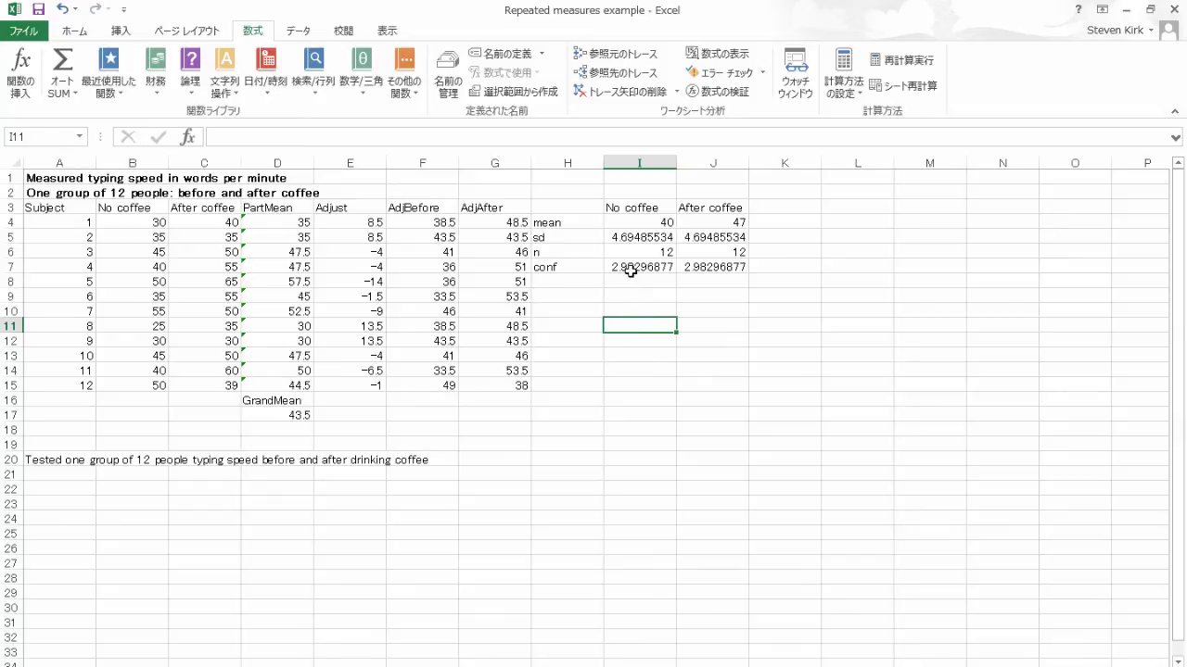
{"action": "left_click", "coordinate": [624, 301]}
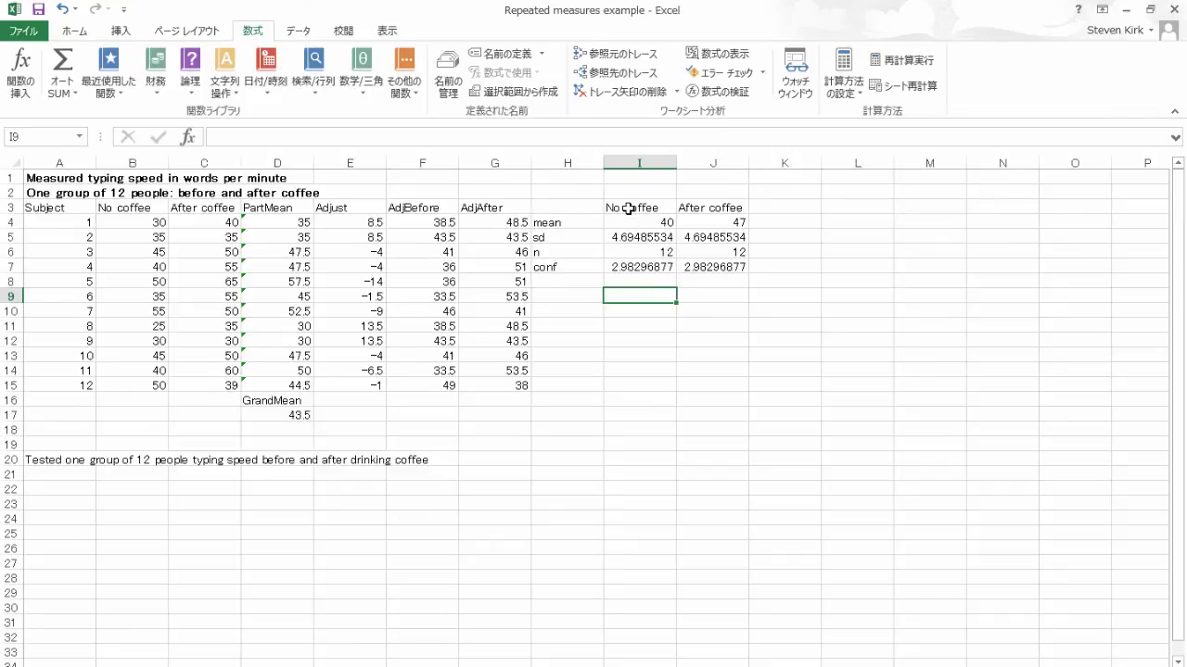
Select the condition names and adjusted means in I3:J4 for charting, then compare the sheets' charts
{"action": "left_click_drag", "start_coordinate": [627, 208], "coordinate": [691, 225]}
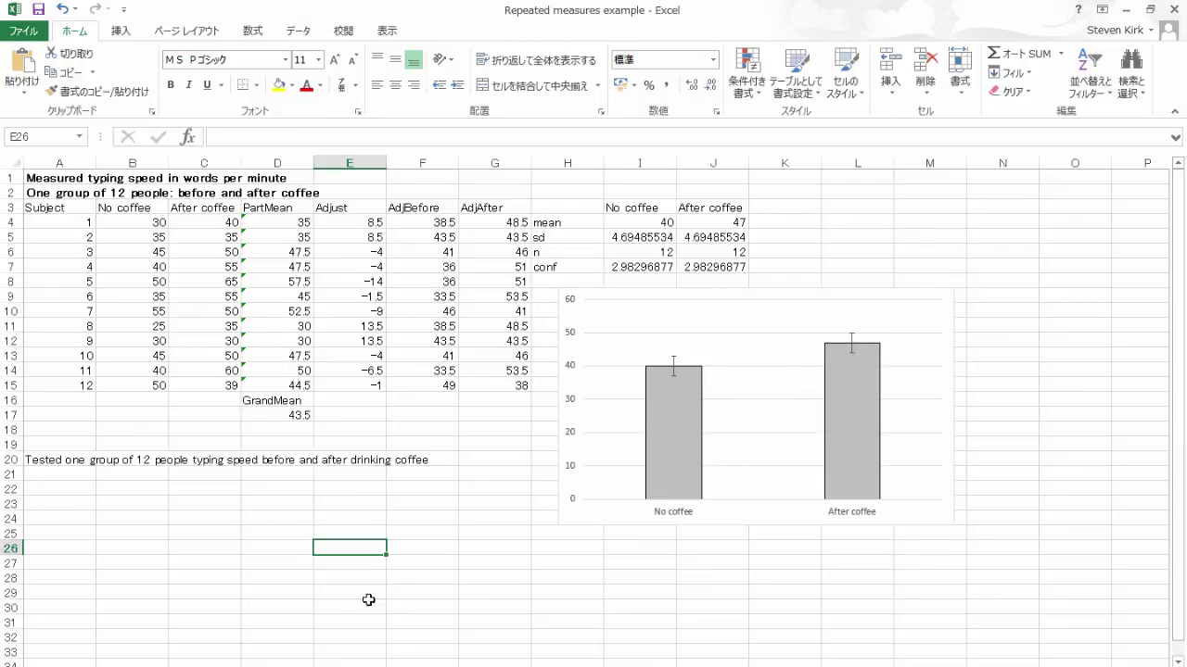
{"action": "key", "text": "ctrl+Page_Up"}
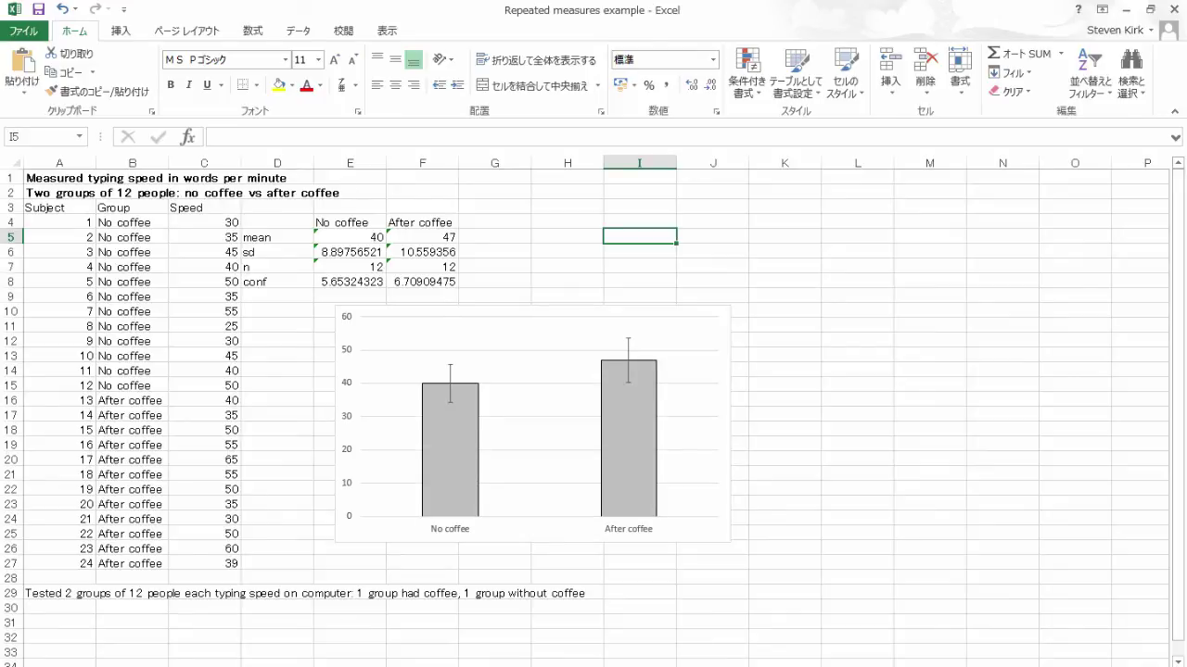
{"action": "key", "text": "ctrl+Page_Down"}
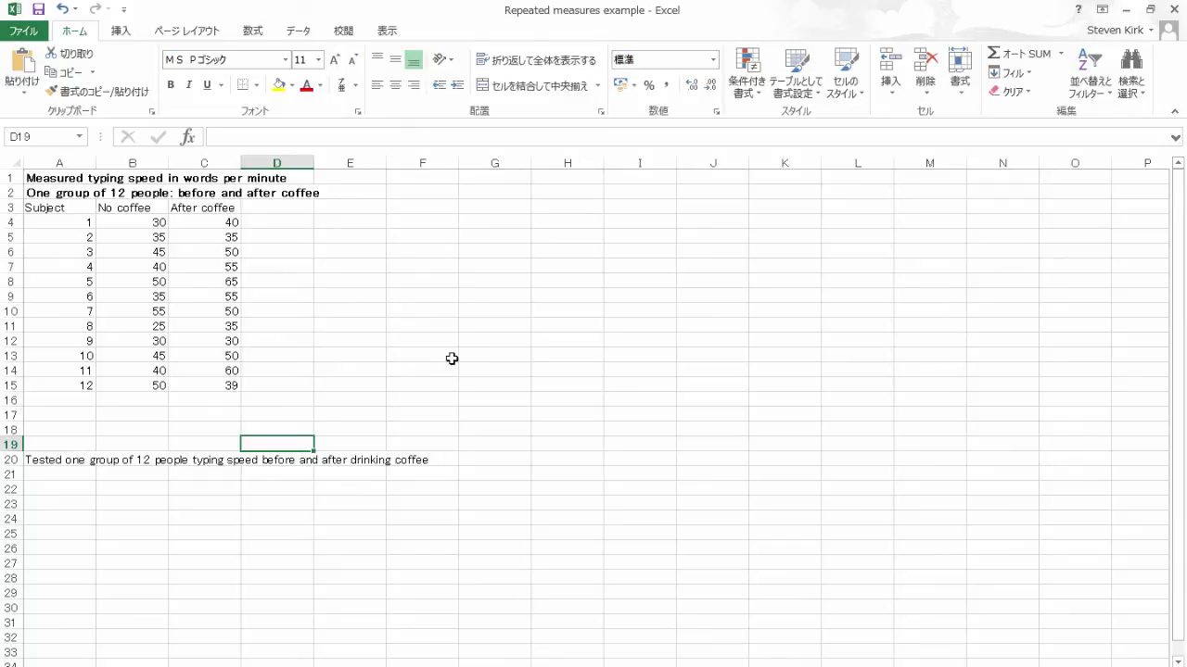
Add a 'Ratio' header in D3 and enter =C4/B4 for subject 1 in D4
{"action": "left_click", "coordinate": [298, 210]}
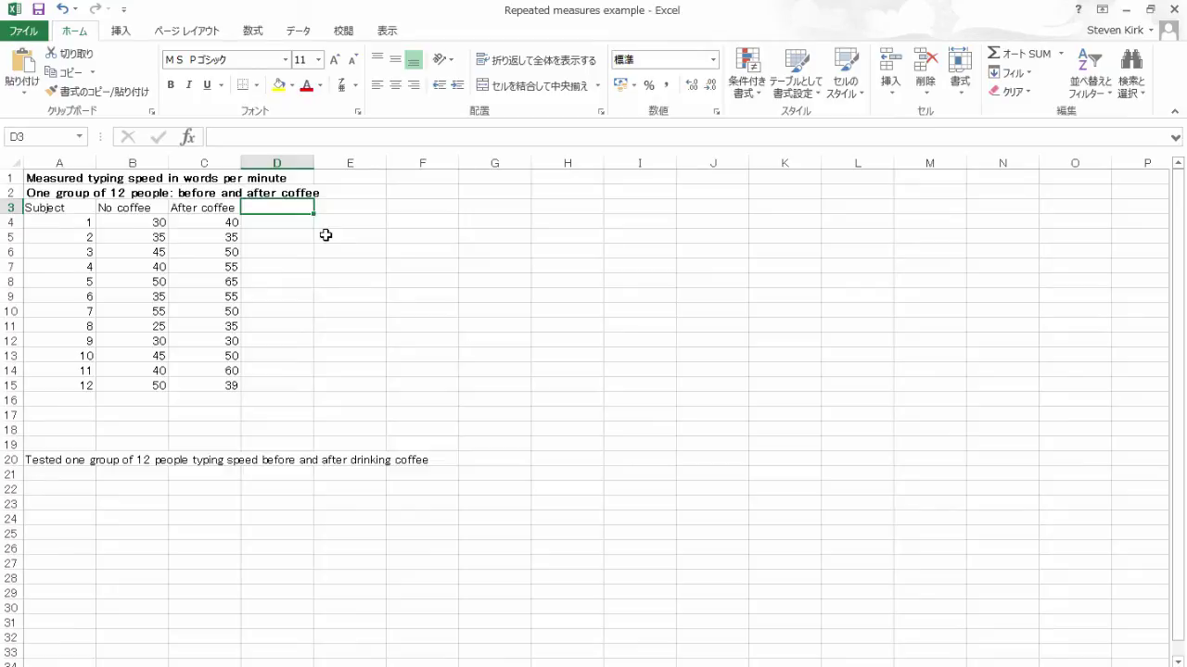
{"action": "type", "text": "Ratio"}
{"action": "key", "text": "Return"}
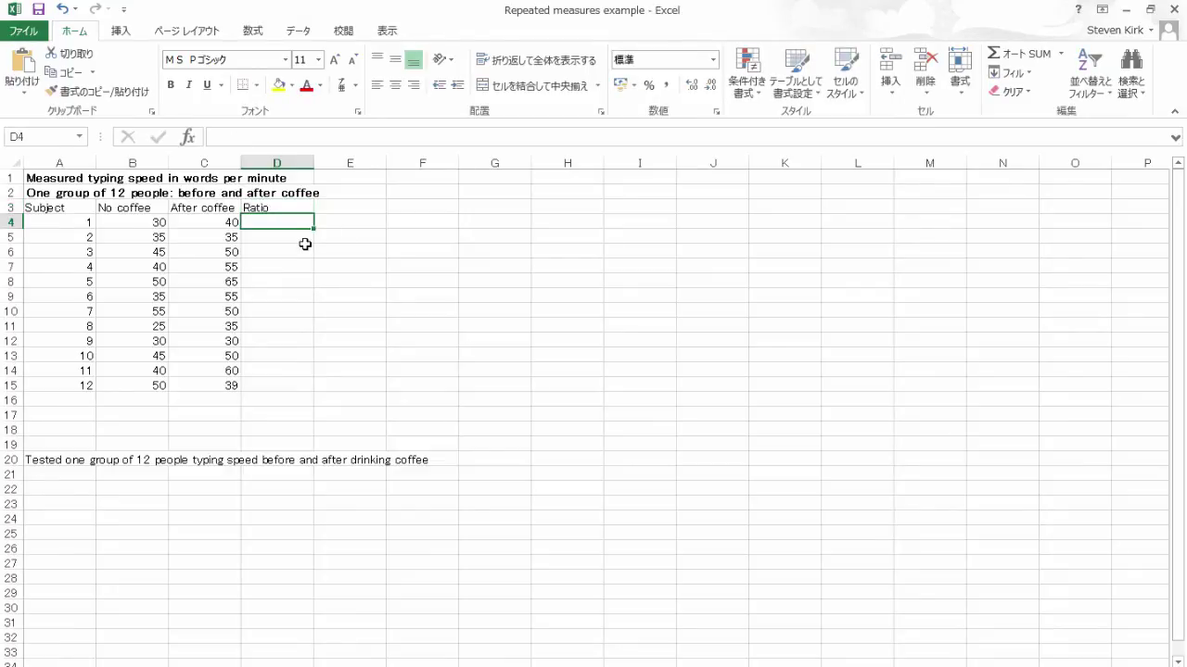
{"action": "type", "text": "=C4/B4"}
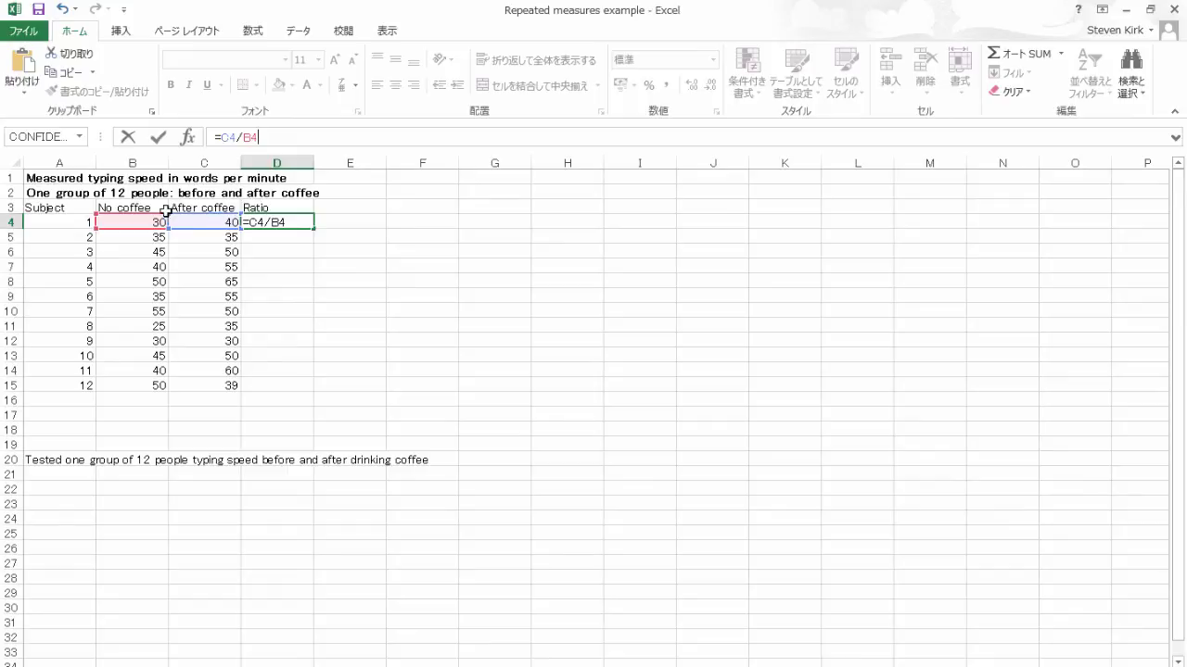
{"action": "key", "text": "Return"}
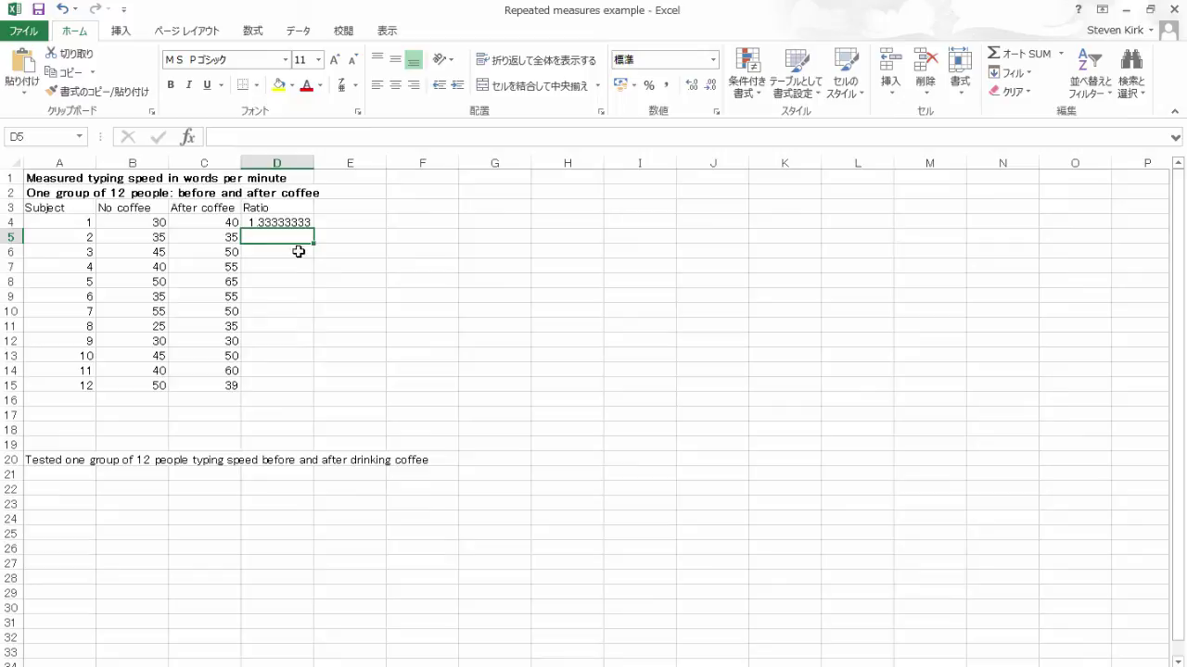
Fill the ratio formula down to D15 and check the mean and sd formulas in F4:F5
{"action": "left_click", "coordinate": [295, 223]}
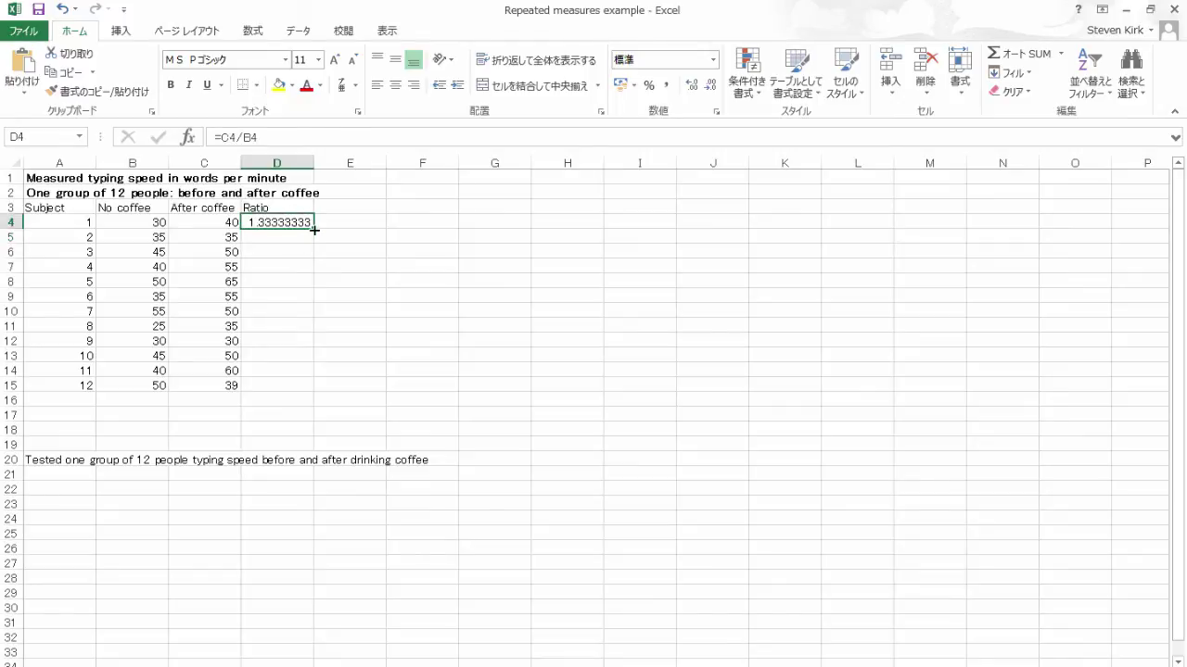
{"action": "left_click_drag", "start_coordinate": [315, 230], "coordinate": [303, 397]}
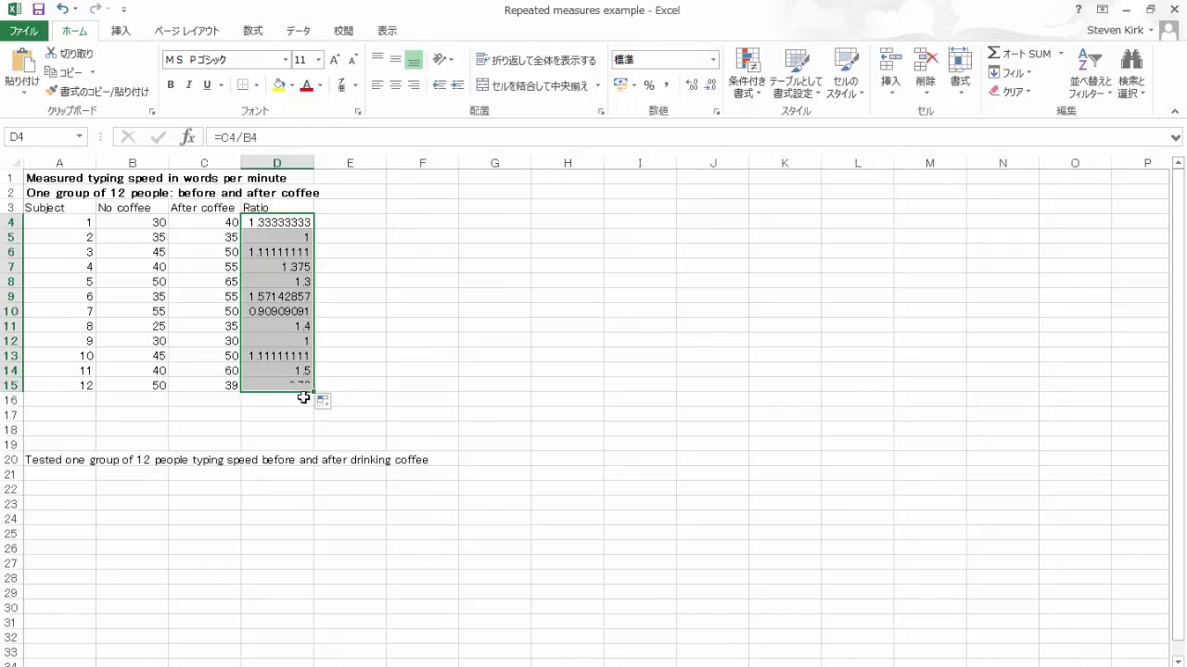
{"action": "left_click", "coordinate": [411, 281]}
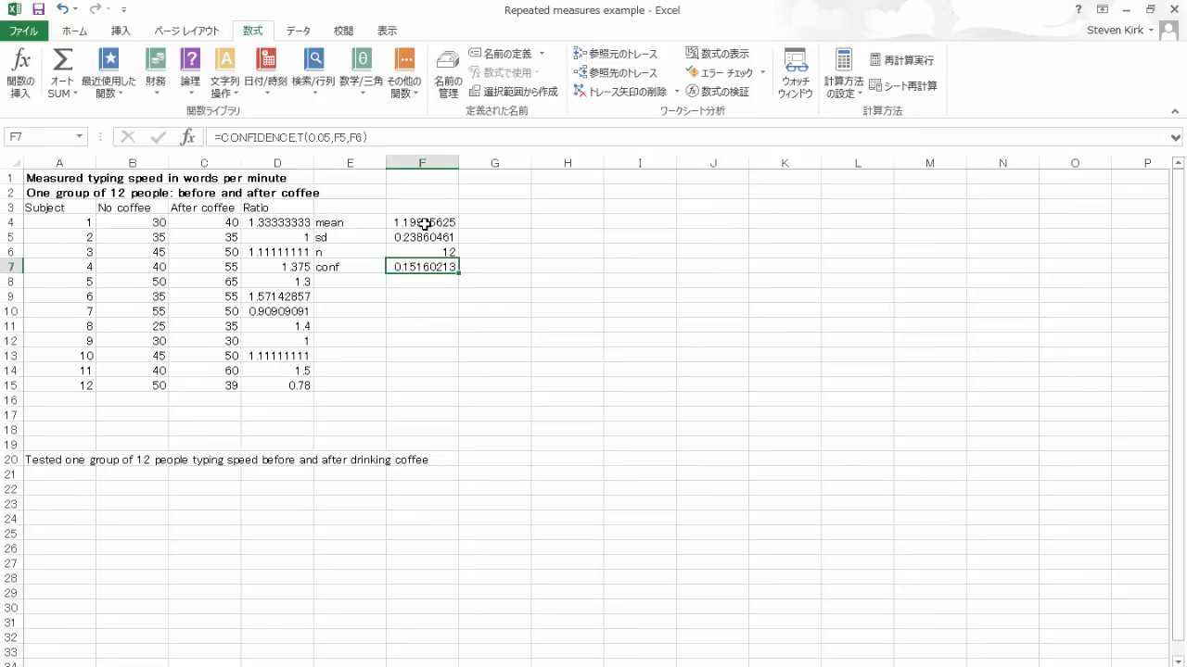
{"action": "left_click", "coordinate": [424, 223]}
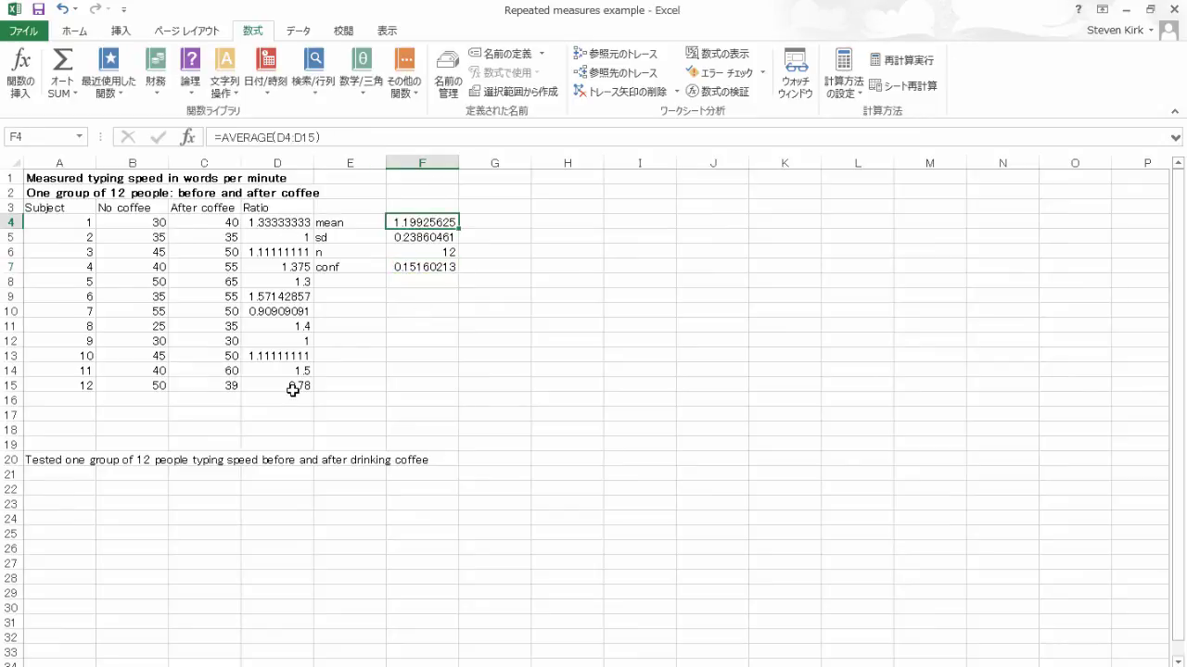
{"action": "left_click", "coordinate": [441, 238]}
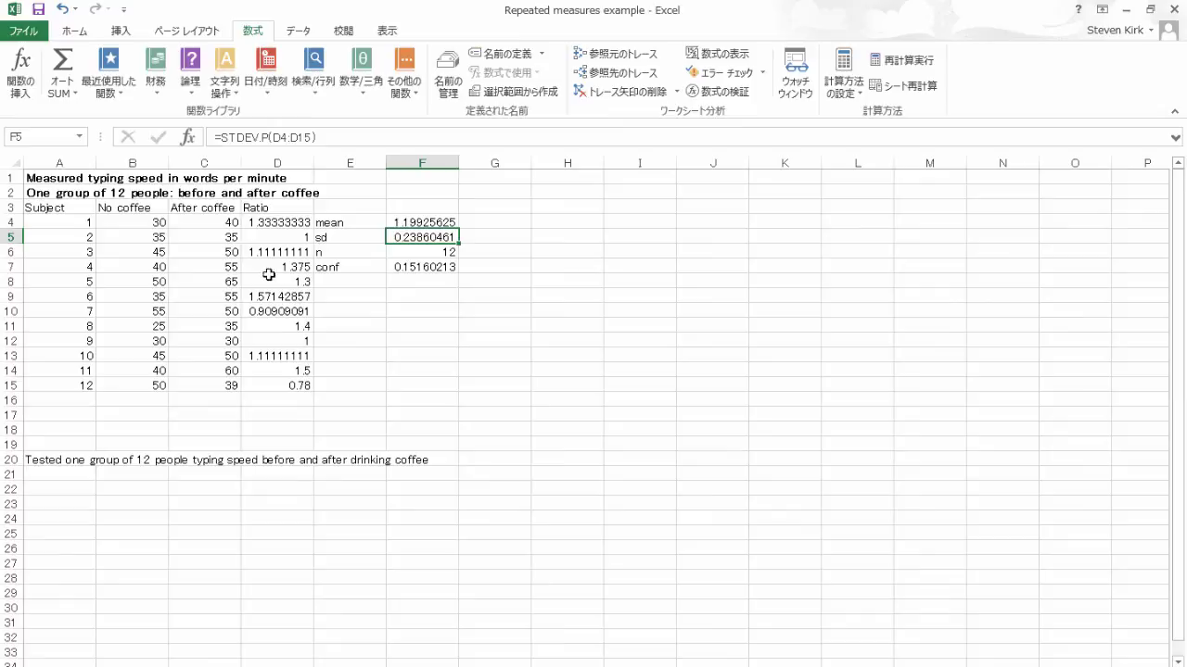
Chart the mean ratio from E4:F4 as an untitled column chart with its vertical axis from -2 to 2
{"action": "left_click", "coordinate": [498, 300]}
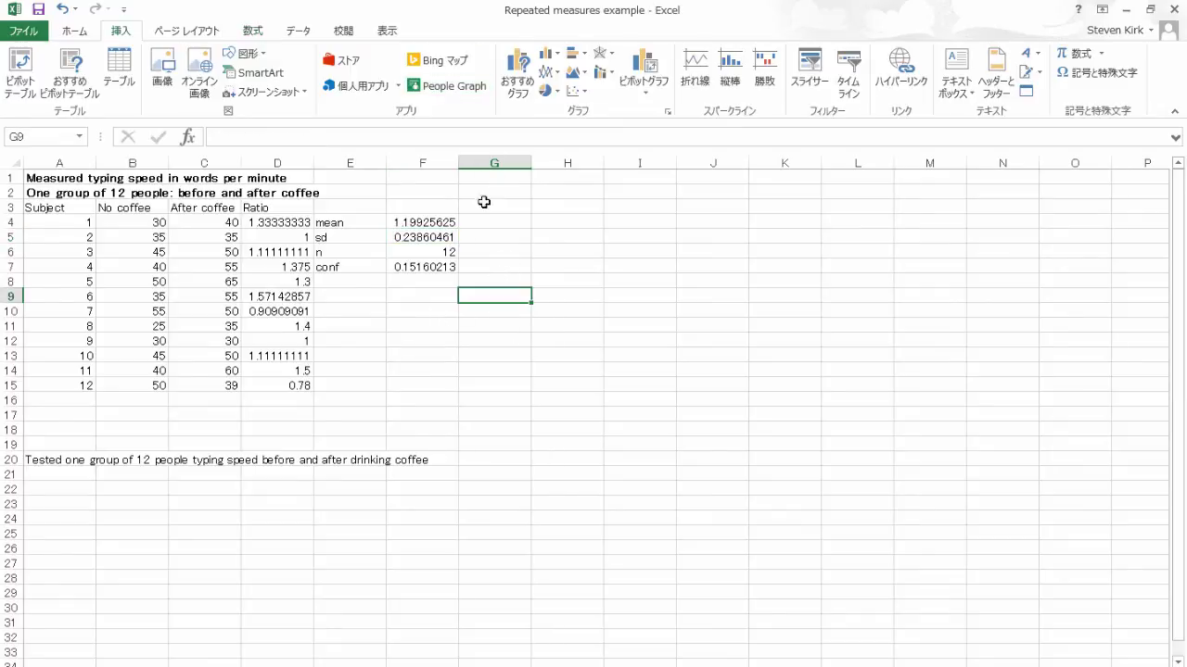
{"action": "left_click_drag", "start_coordinate": [365, 226], "coordinate": [422, 222]}
{"action": "key", "text": "alt+F1"}
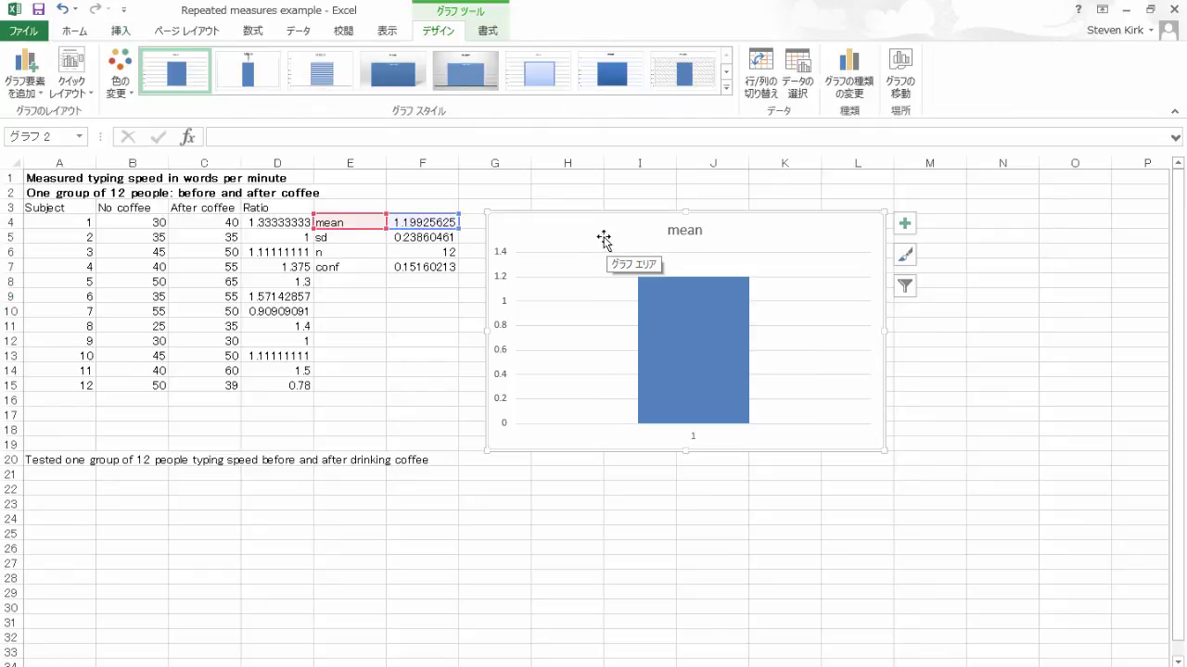
{"action": "left_click", "coordinate": [691, 232]}
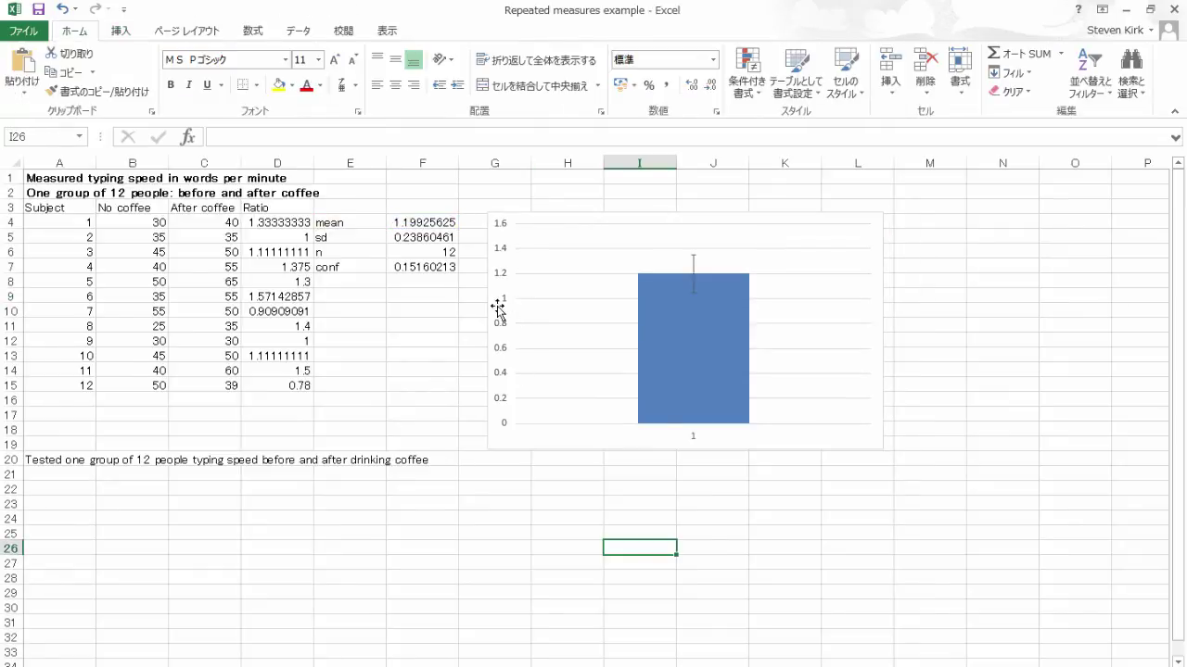
{"action": "double_click", "coordinate": [503, 325]}
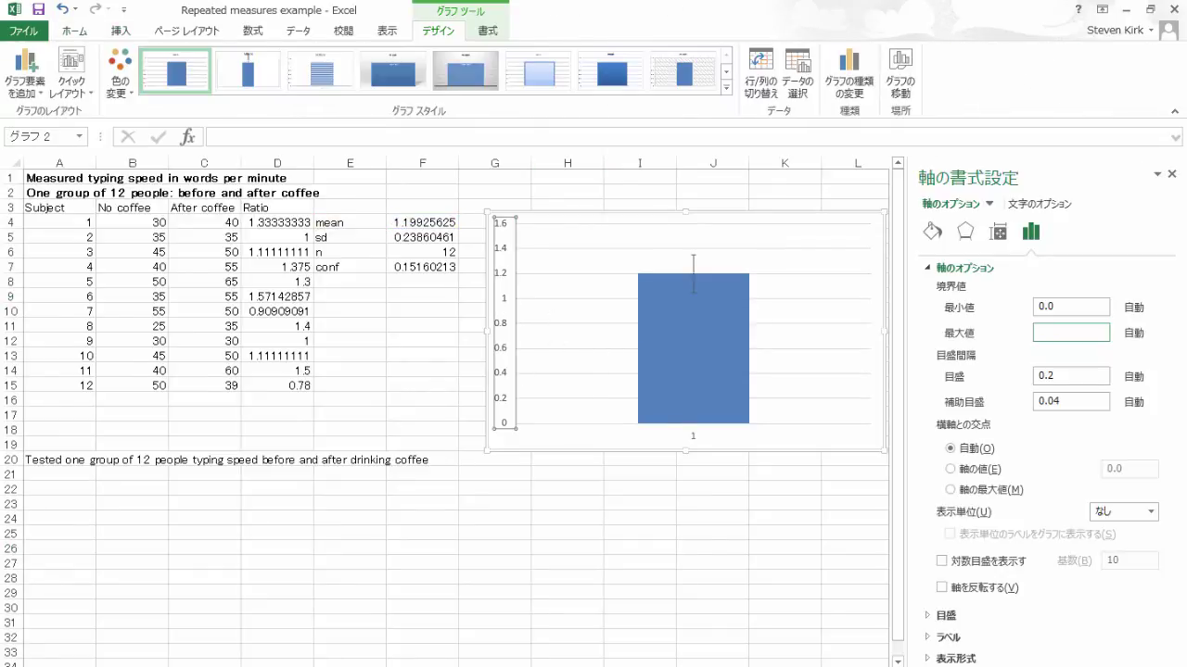
{"action": "type", "text": "2"}
{"action": "left_click", "coordinate": [1064, 306]}
{"action": "type", "text": "-2.0"}
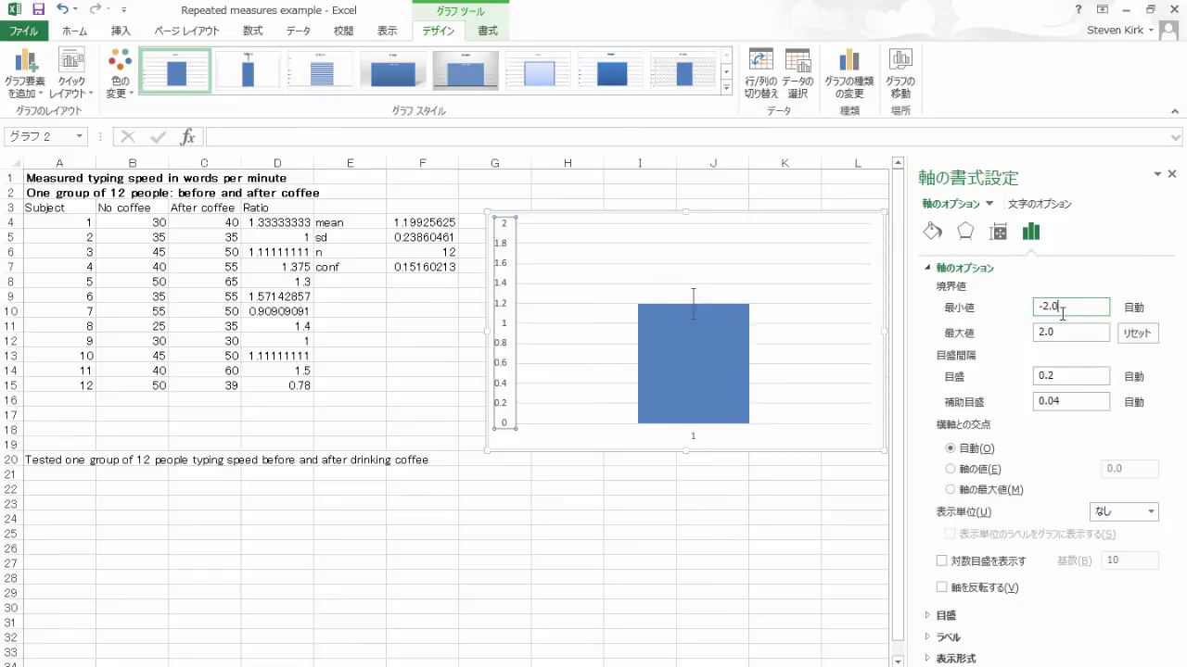
{"action": "left_click", "coordinate": [1172, 175]}
{"action": "left_click", "coordinate": [579, 501]}
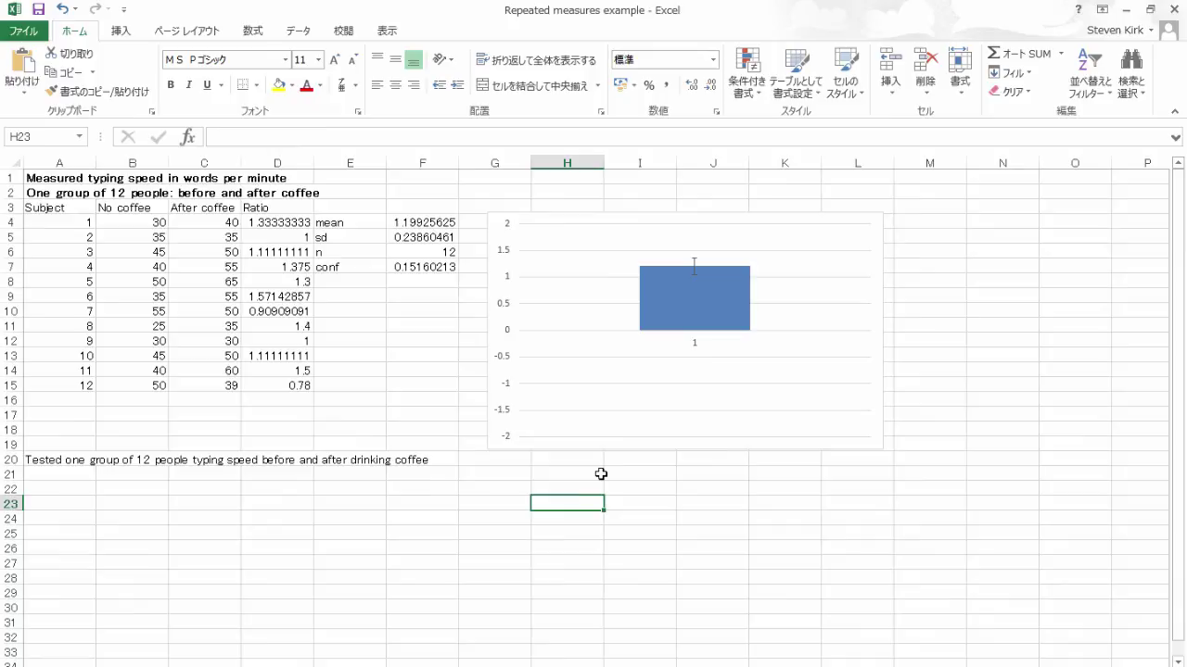
Put the No coffee average of B4:B15 in B16 using AVERAGE
{"action": "left_click", "coordinate": [136, 401]}
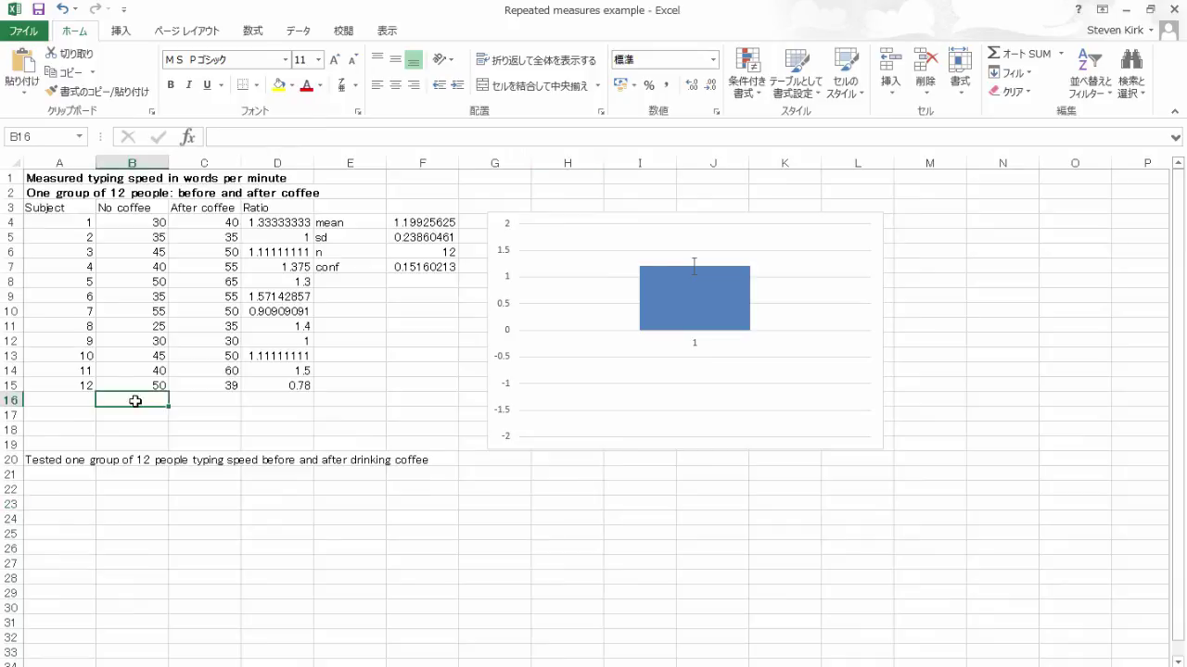
{"action": "left_click", "coordinate": [250, 34]}
{"action": "left_click", "coordinate": [20, 72]}
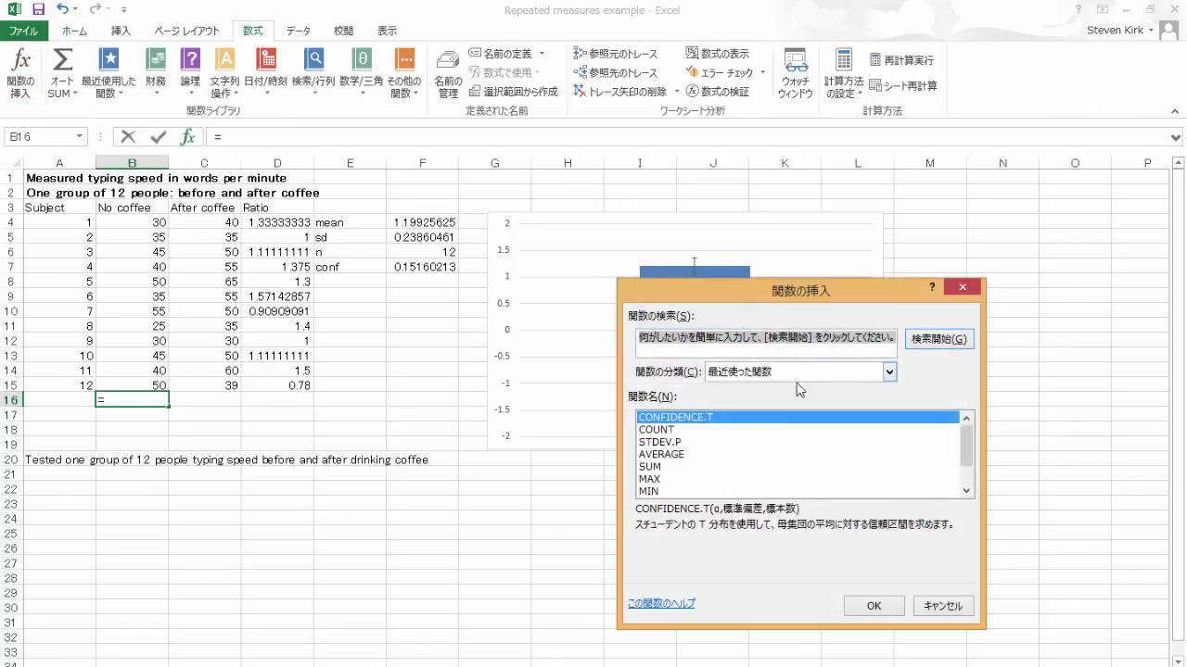
{"action": "left_click", "coordinate": [680, 454]}
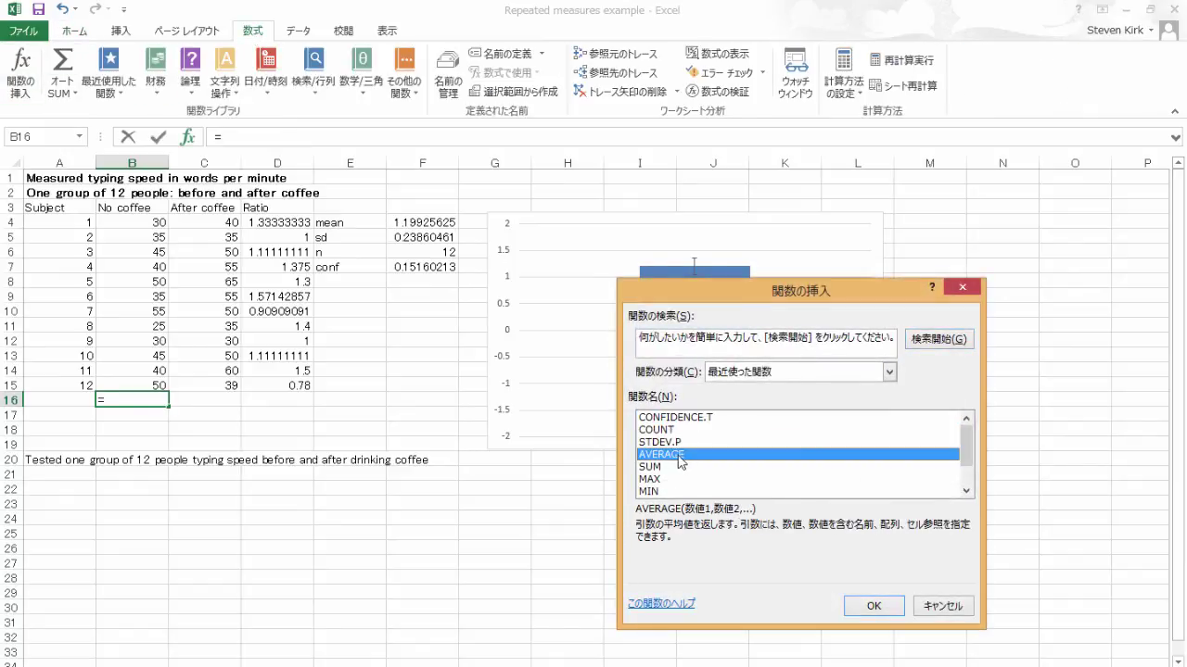
{"action": "left_click", "coordinate": [870, 603]}
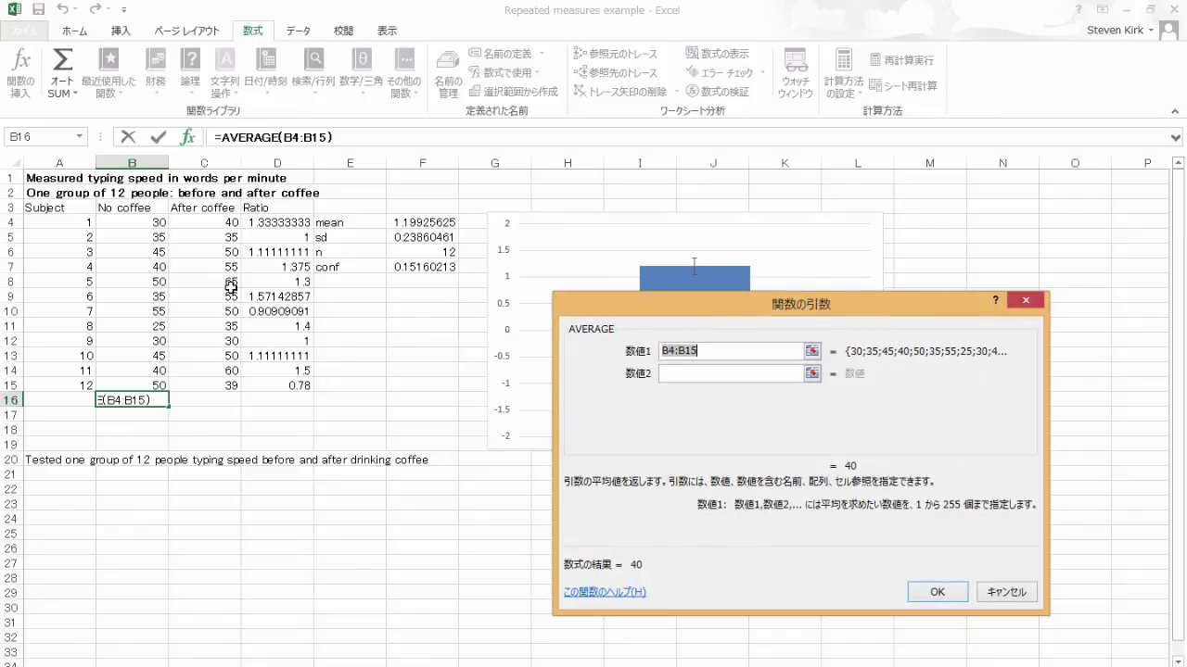
{"action": "left_click_drag", "start_coordinate": [141, 226], "coordinate": [133, 384]}
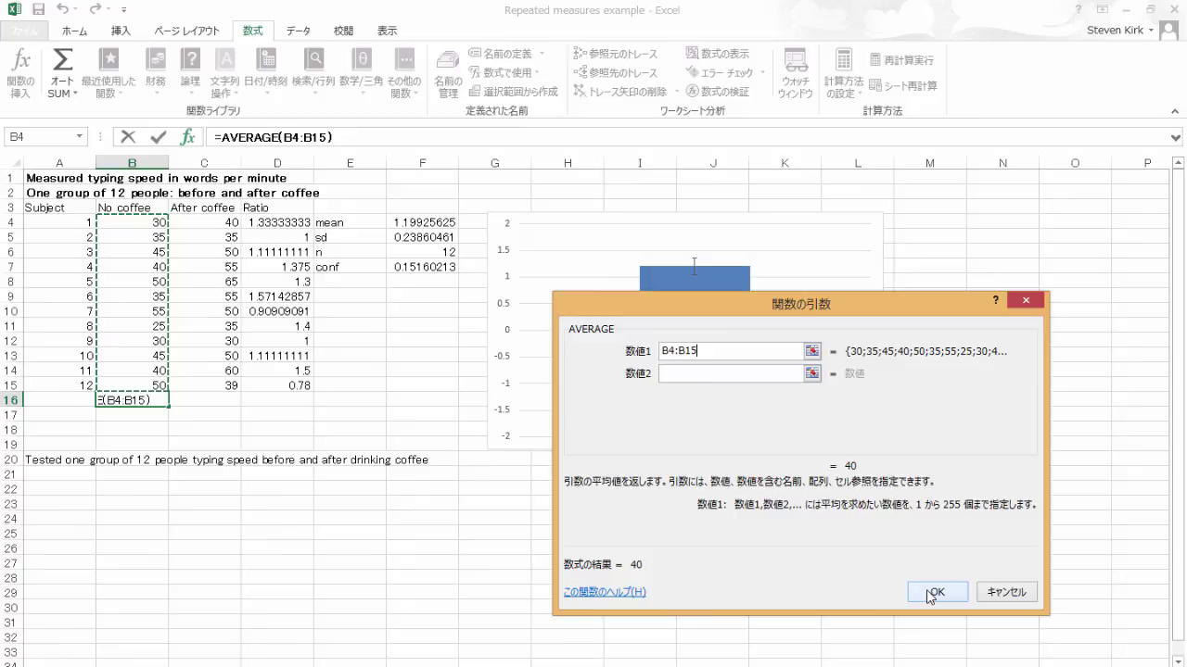
{"action": "left_click", "coordinate": [927, 593]}
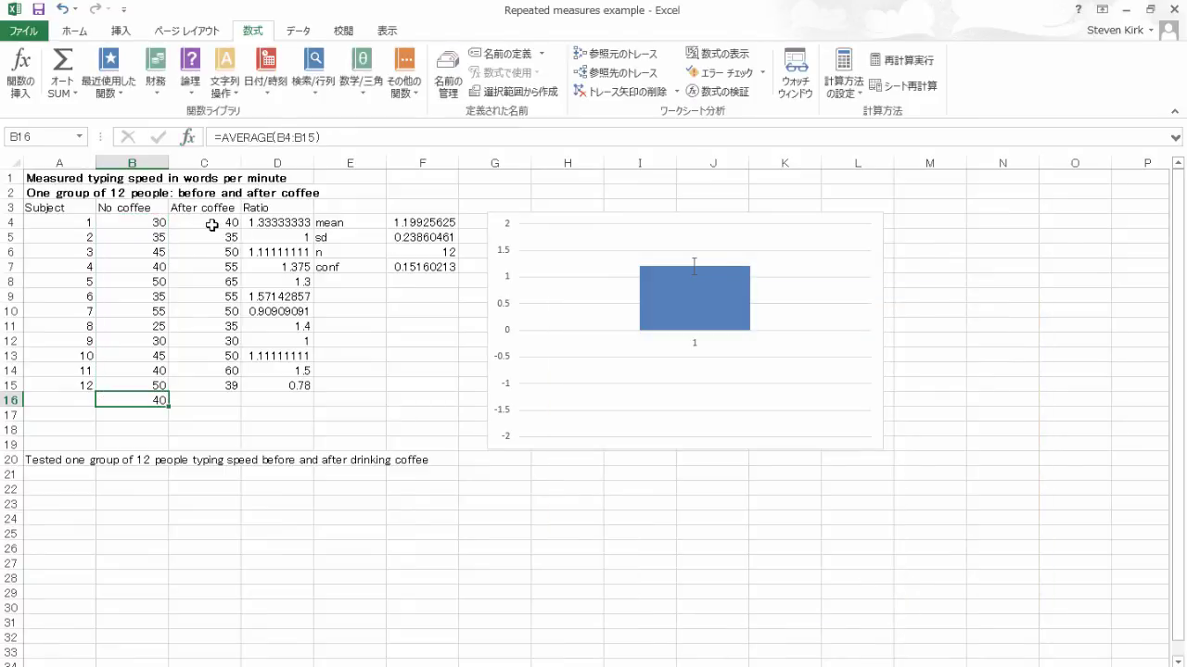
Put the After coffee average of C4:C15 in C16 using AVERAGE
{"action": "left_click", "coordinate": [200, 404]}
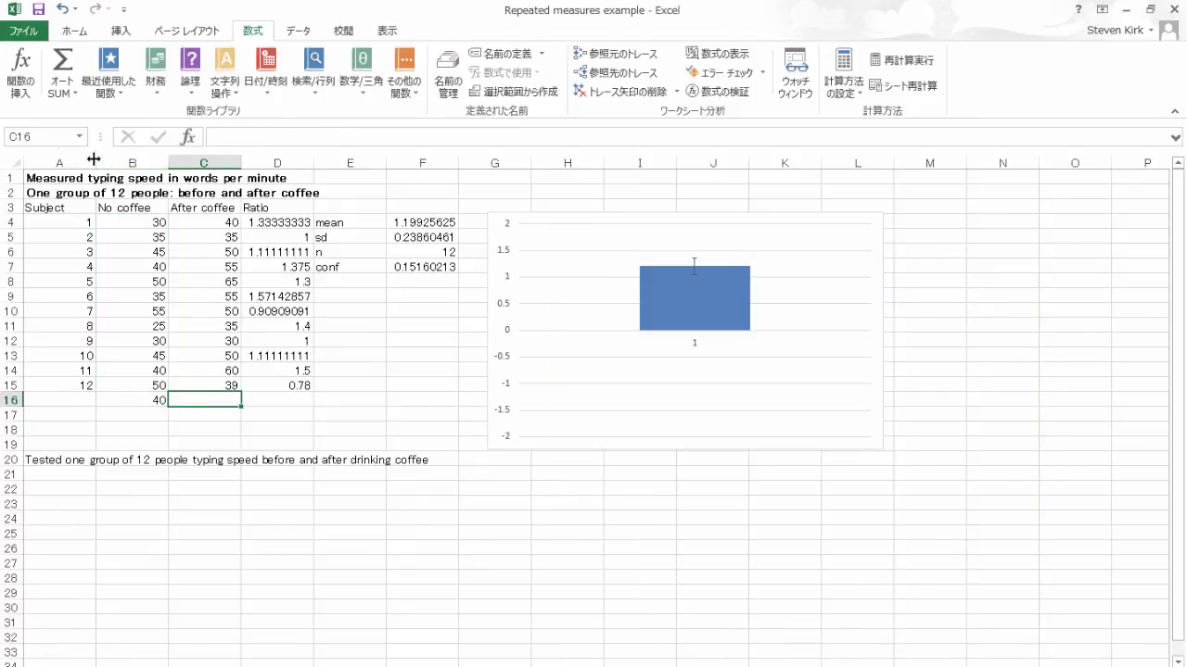
{"action": "left_click", "coordinate": [21, 72]}
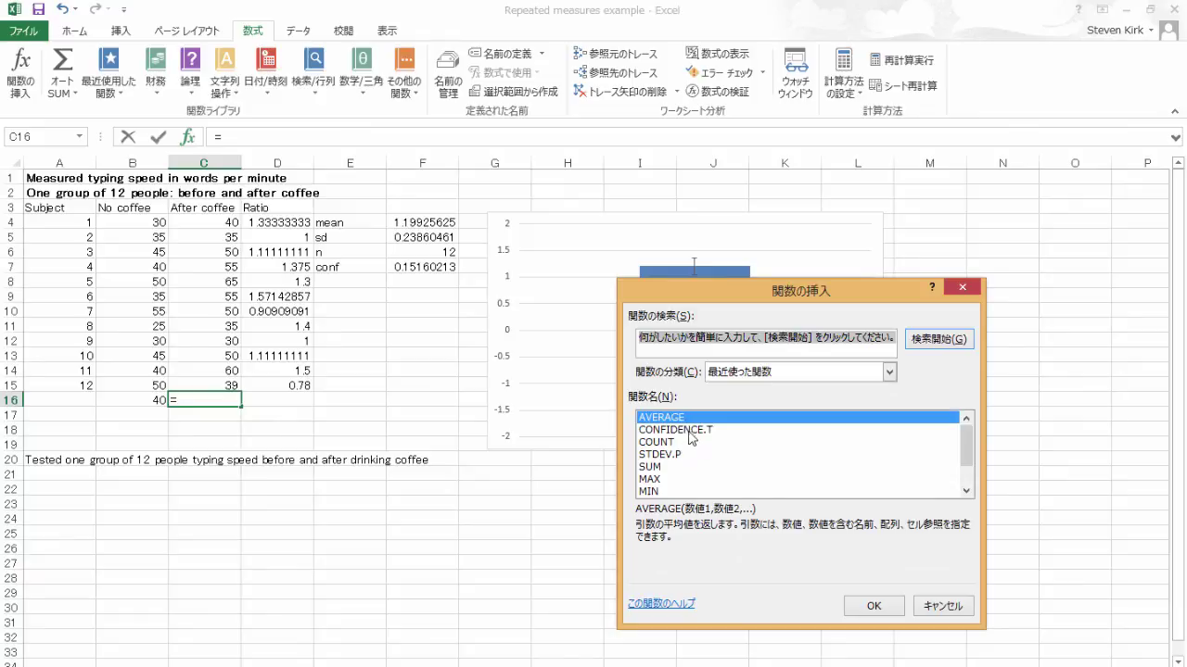
{"action": "left_click", "coordinate": [872, 606]}
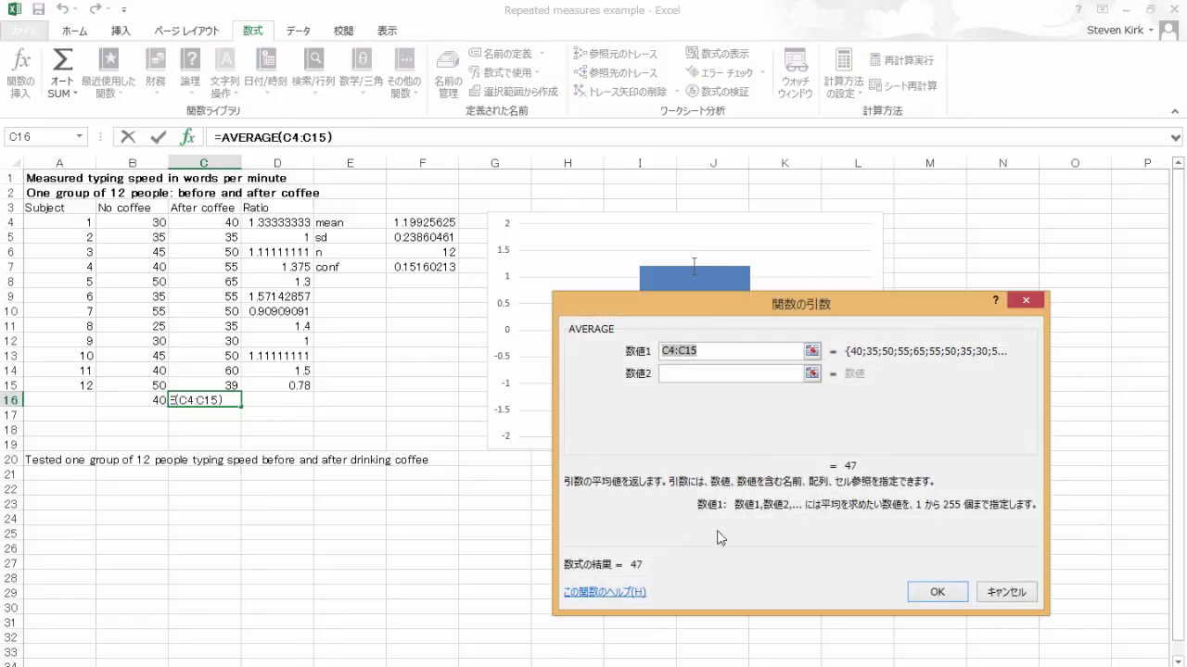
{"action": "left_click_drag", "start_coordinate": [212, 229], "coordinate": [208, 383]}
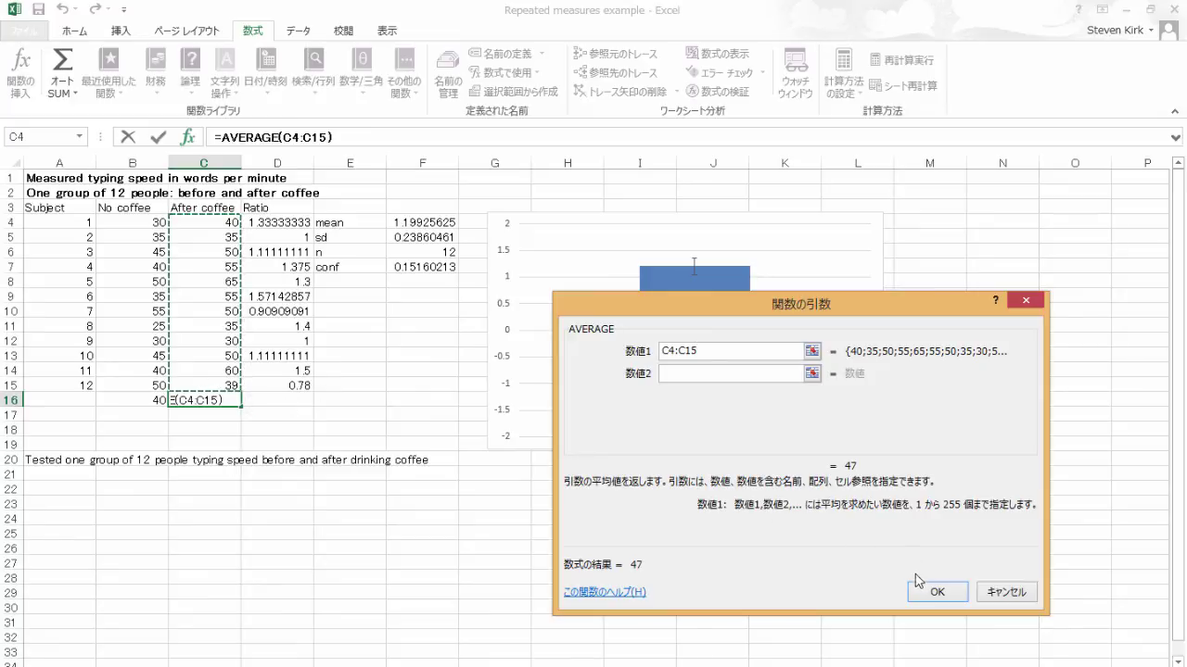
{"action": "left_click", "coordinate": [930, 593]}
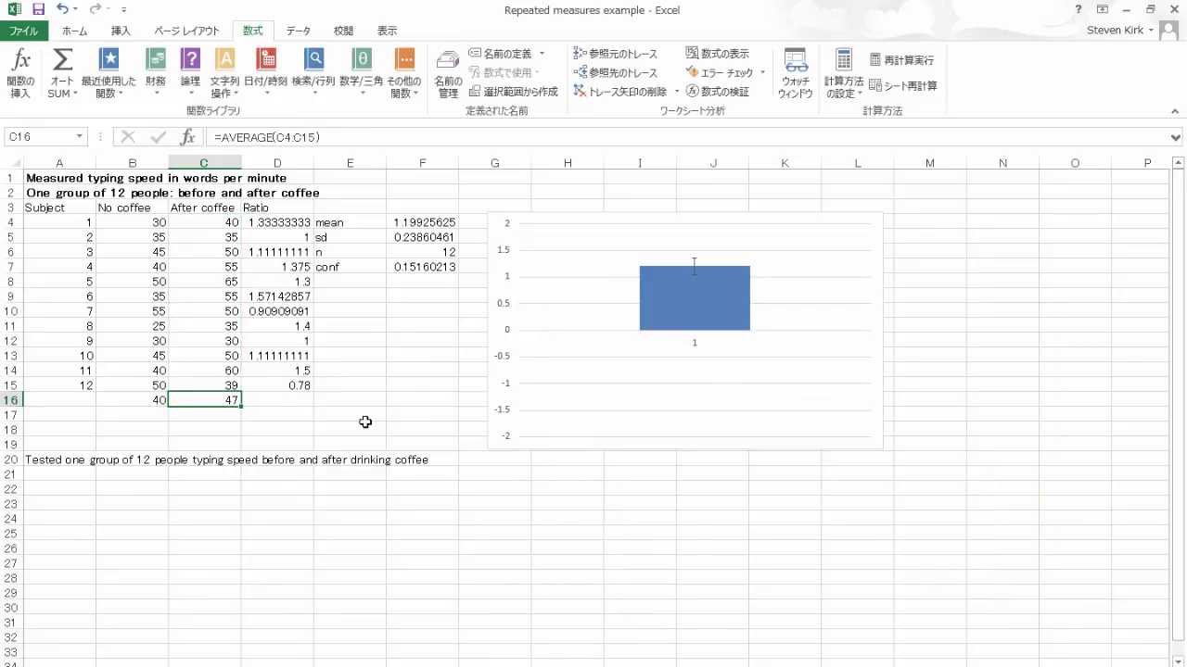
Paste the ratio formula into D16 (=C16/B16, 1.175) and compare it with the mean ratio in F4
{"action": "left_click", "coordinate": [285, 401]}
{"action": "type", "text": "1.175"}
{"action": "left_click", "coordinate": [344, 415]}
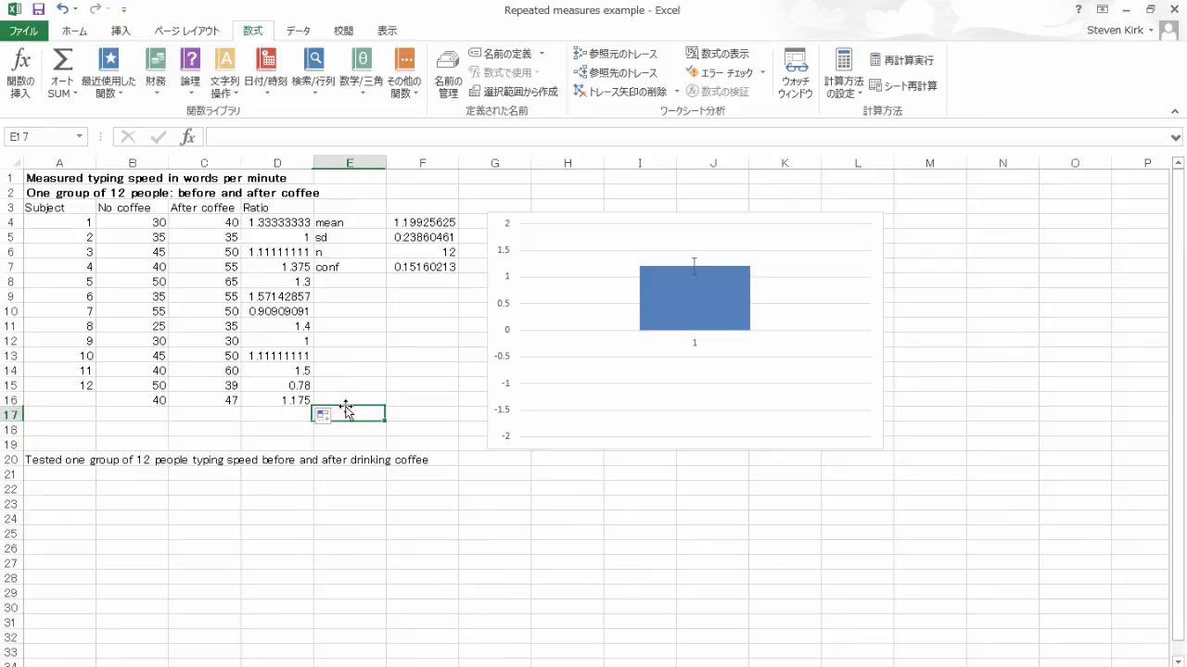
{"action": "left_click", "coordinate": [275, 401]}
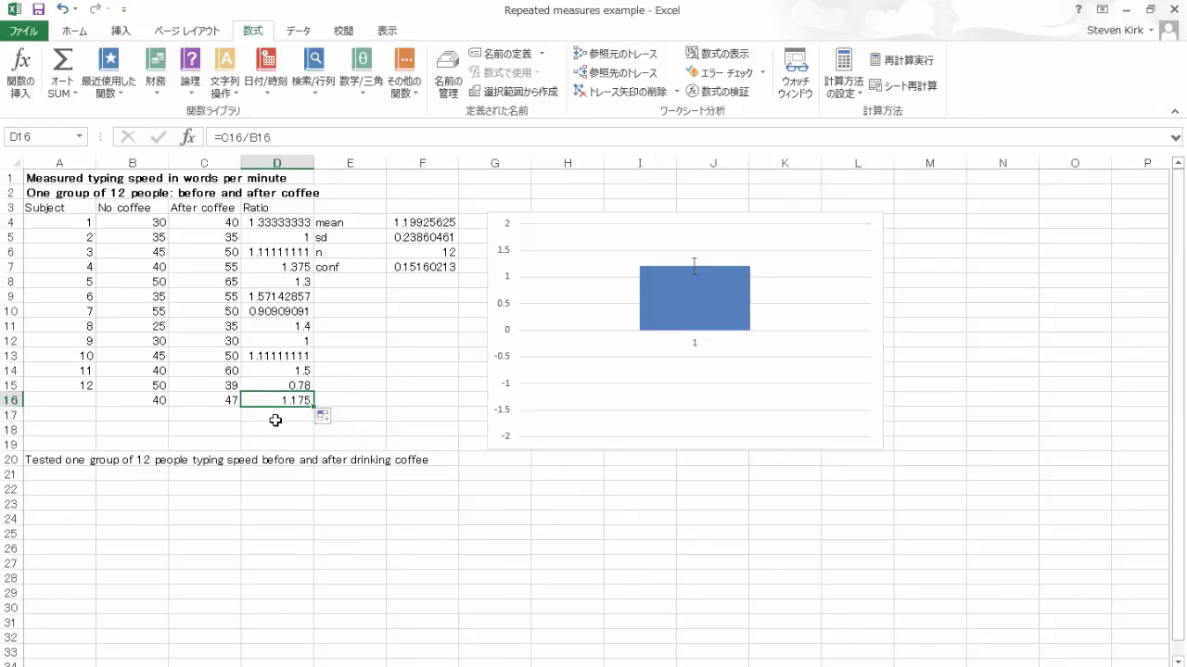
{"action": "left_click", "coordinate": [275, 420]}
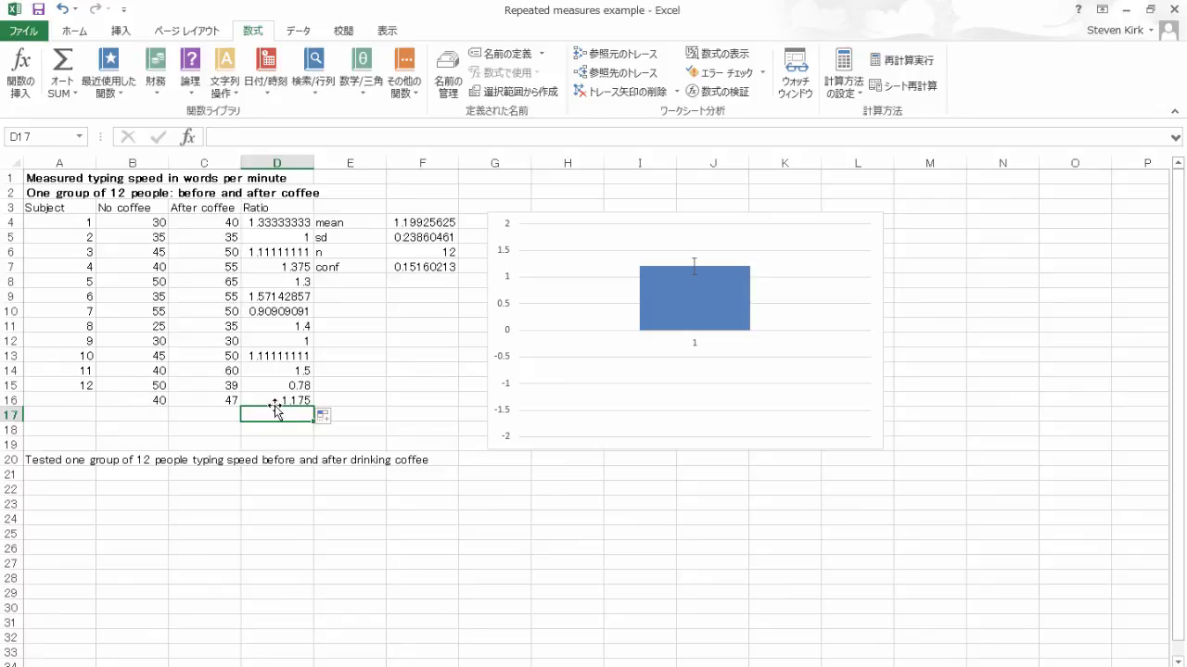
{"action": "left_click", "coordinate": [431, 221]}
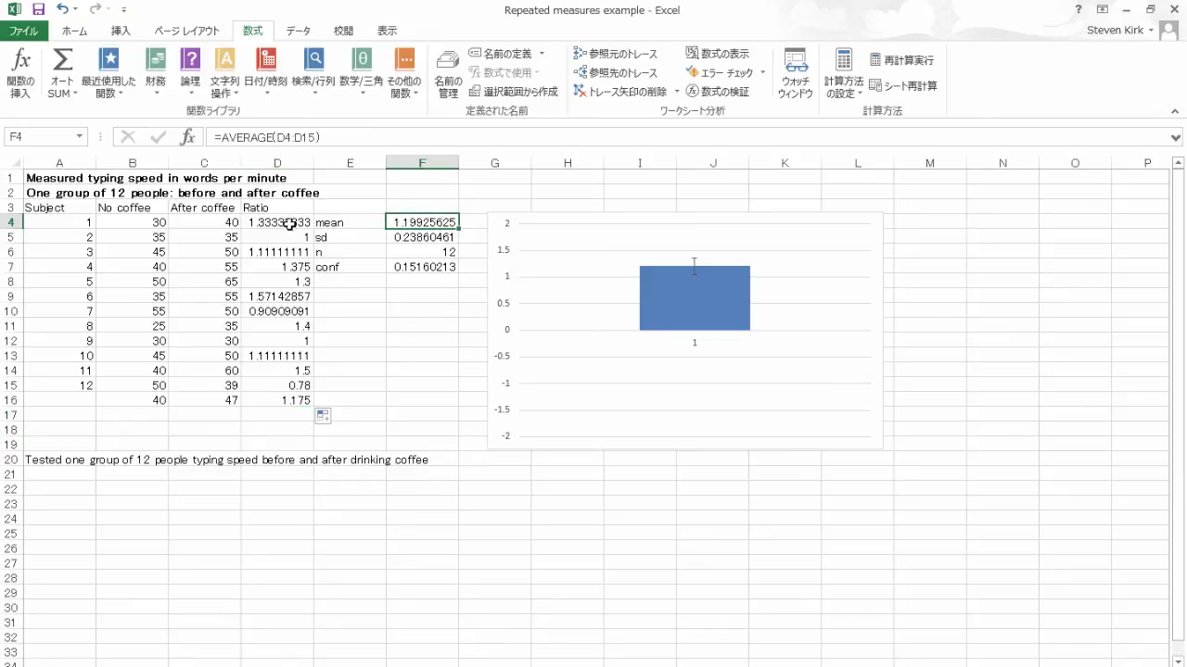
{"action": "left_click", "coordinate": [405, 344]}
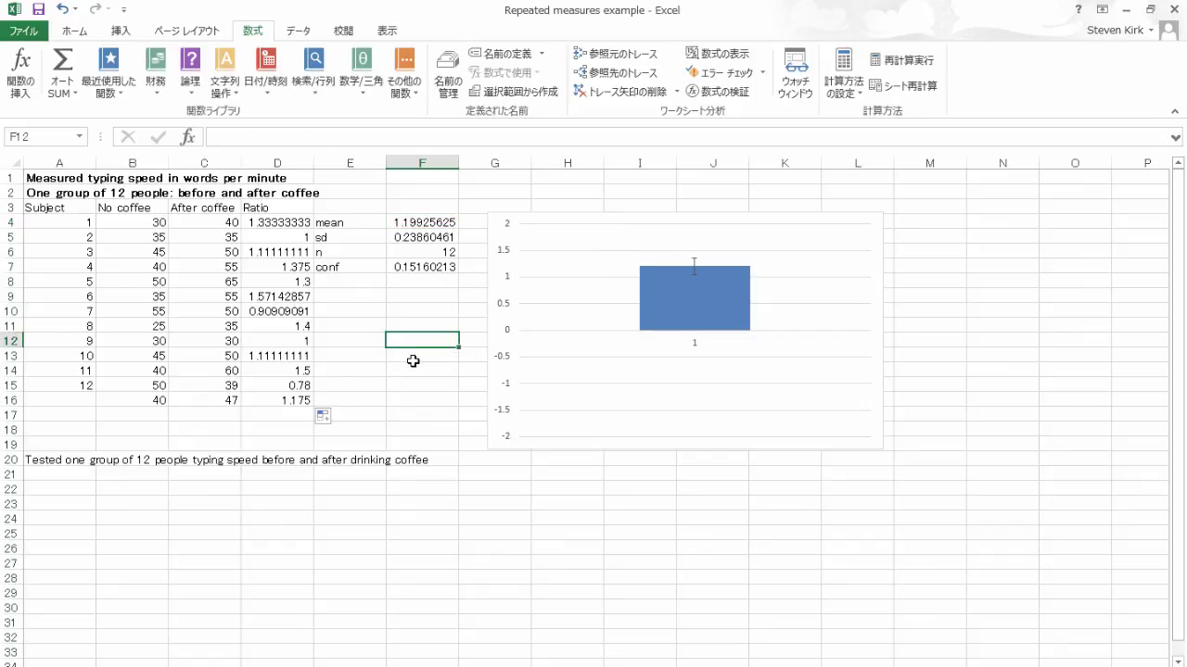